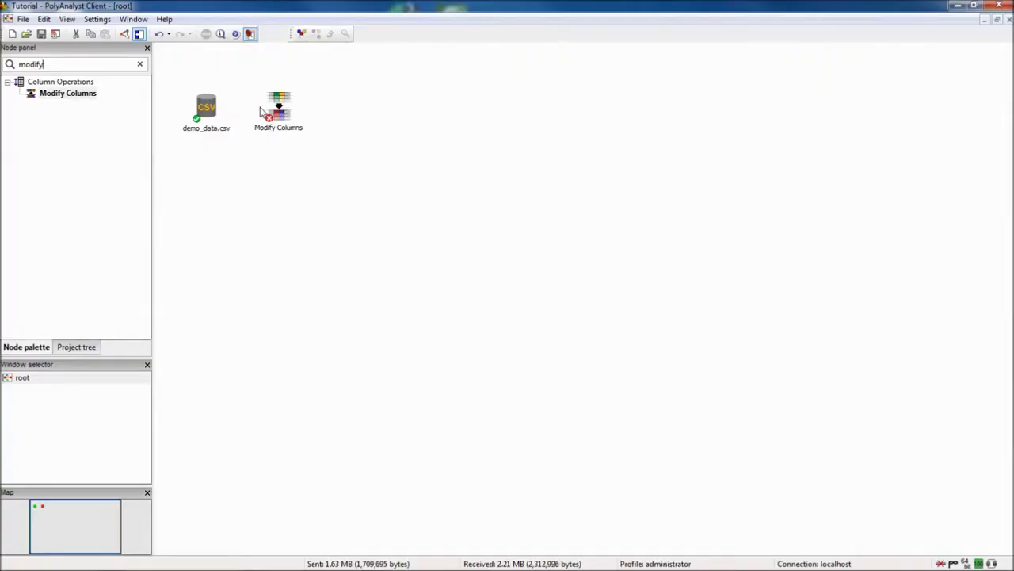
- Feed demo_data.csv into Modify Columns, discard Job Role and Job Type, and execute the node
{"action": "left_click_drag", "start_coordinate": [225, 111], "coordinate": [277, 110]}
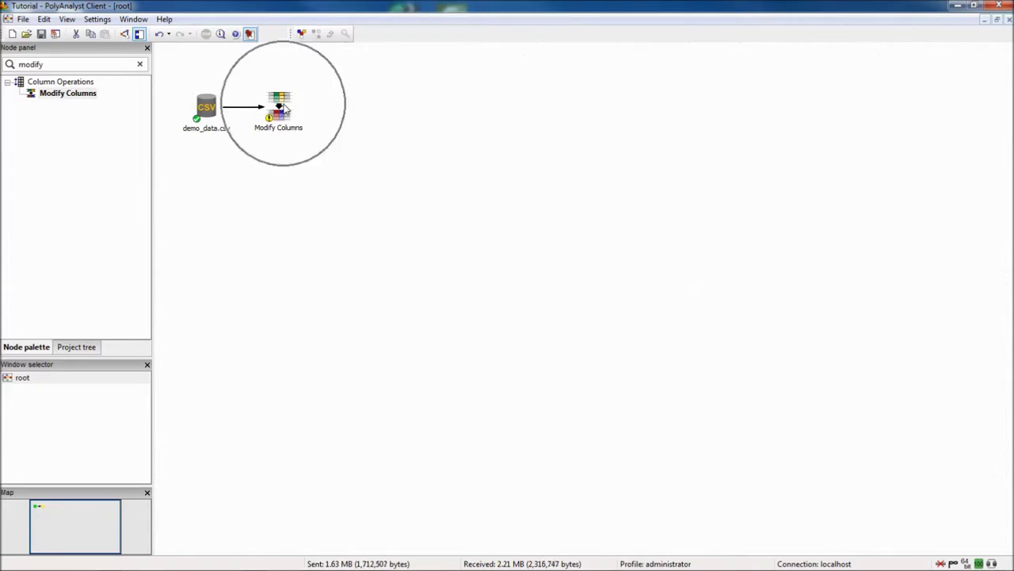
{"action": "right_click", "coordinate": [283, 103]}
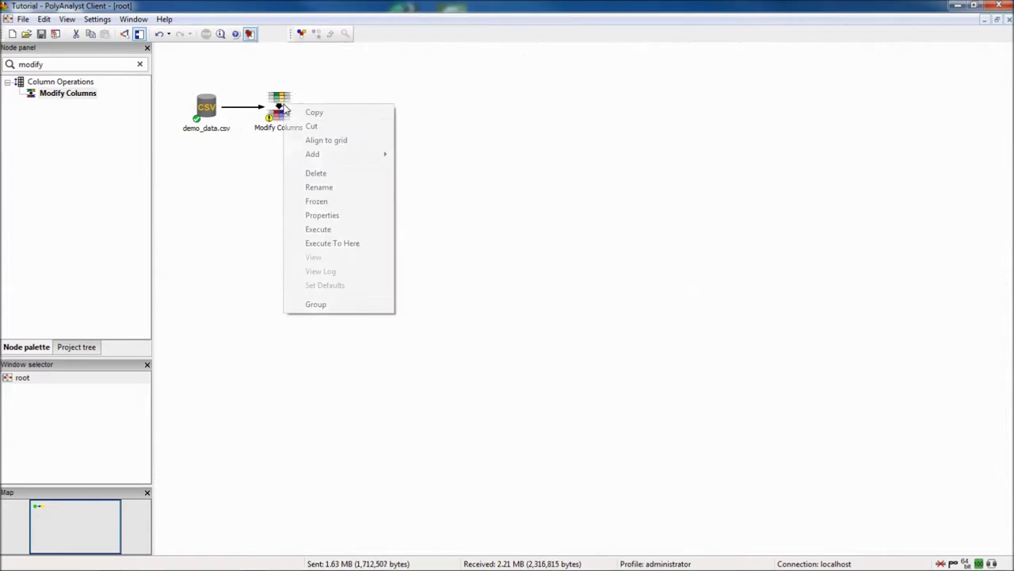
{"action": "left_click", "coordinate": [351, 215]}
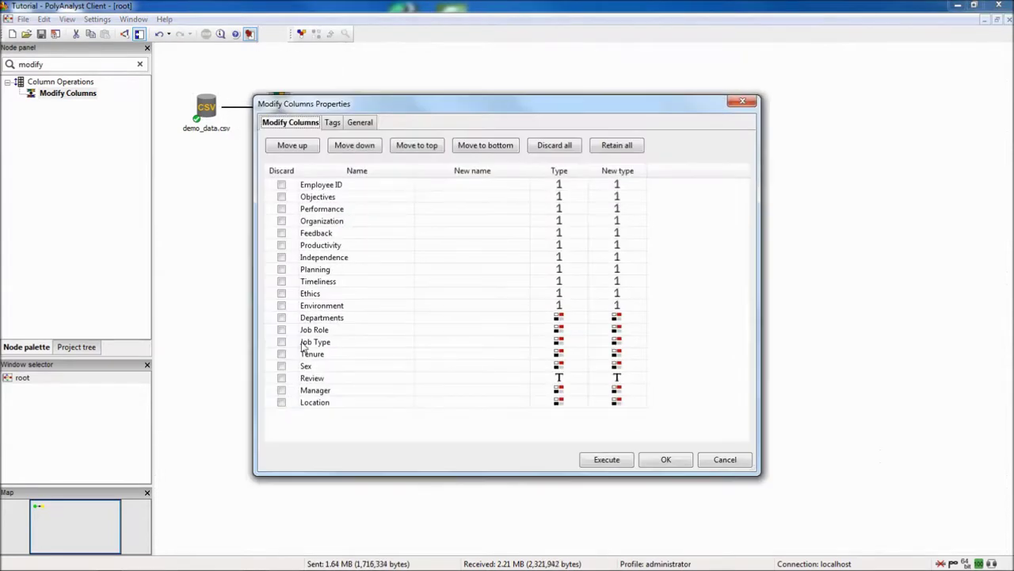
{"action": "left_click", "coordinate": [282, 330]}
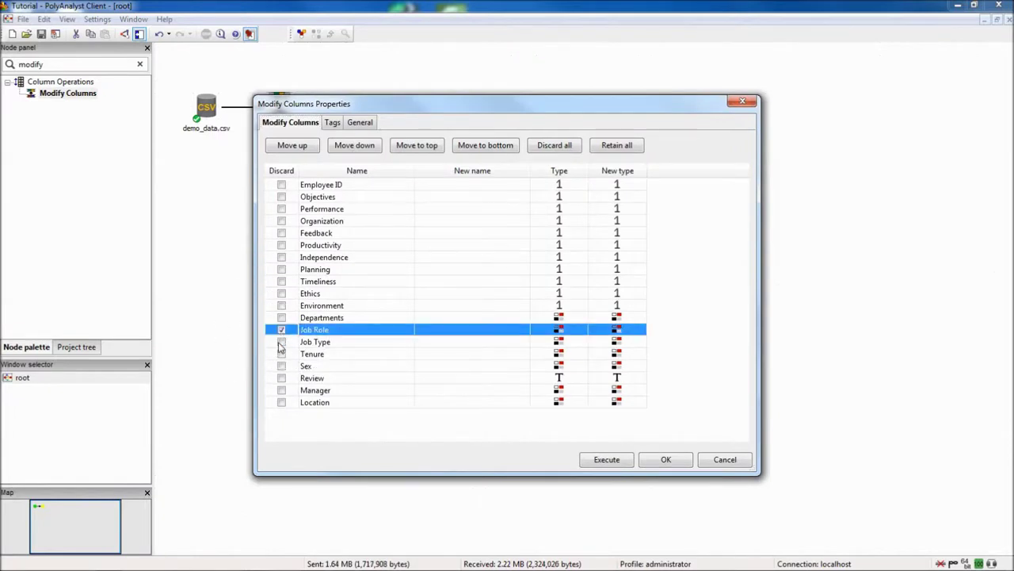
{"action": "left_click", "coordinate": [281, 342]}
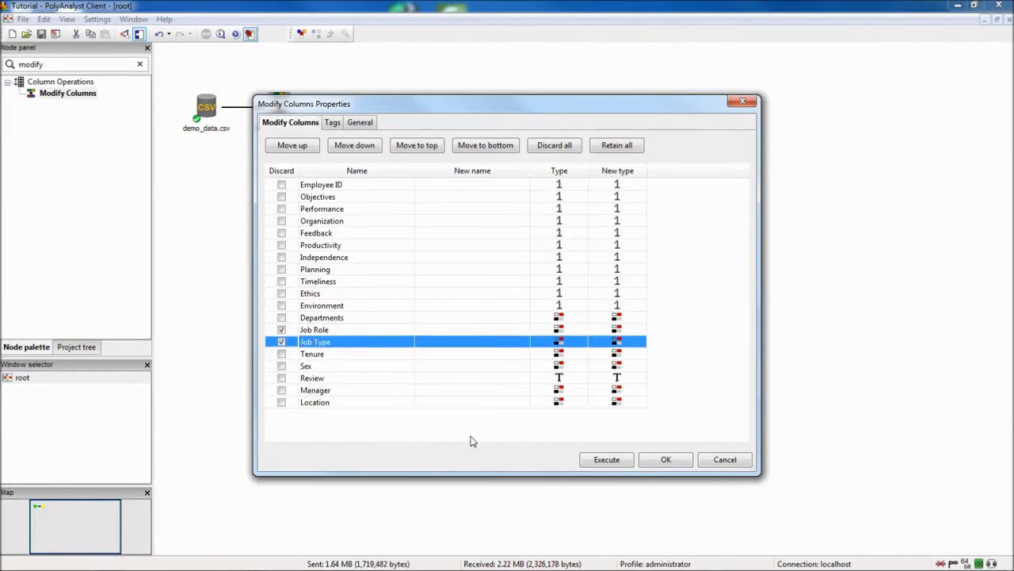
{"action": "left_click", "coordinate": [599, 460]}
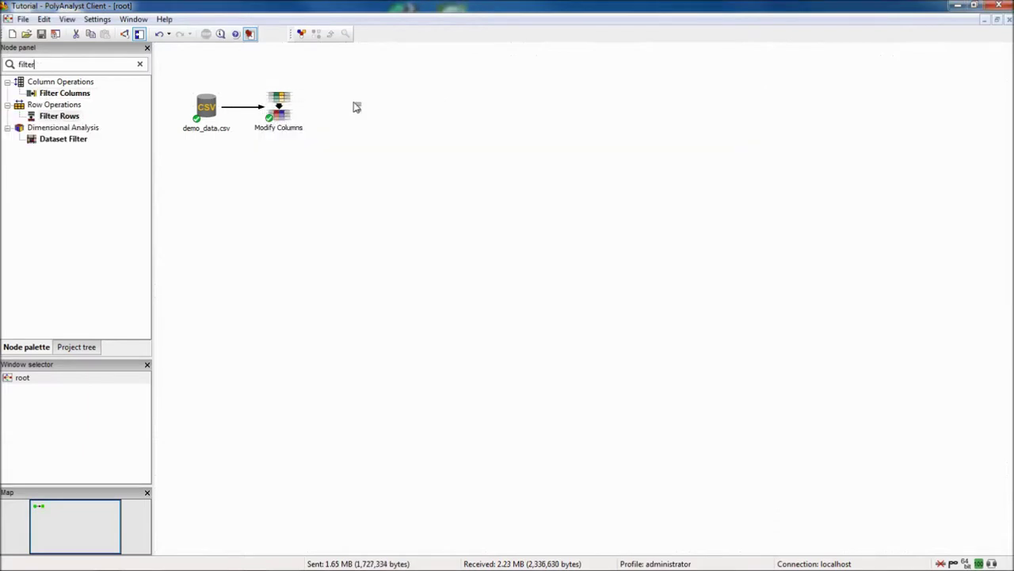
- Add and run a Filter Rows node with condition not(isnull([Review])), then drop in Spell Check
{"action": "left_click_drag", "start_coordinate": [355, 104], "coordinate": [352, 108]}
{"action": "mouse_move", "coordinate": [299, 112]}
{"action": "right_click", "coordinate": [354, 107]}
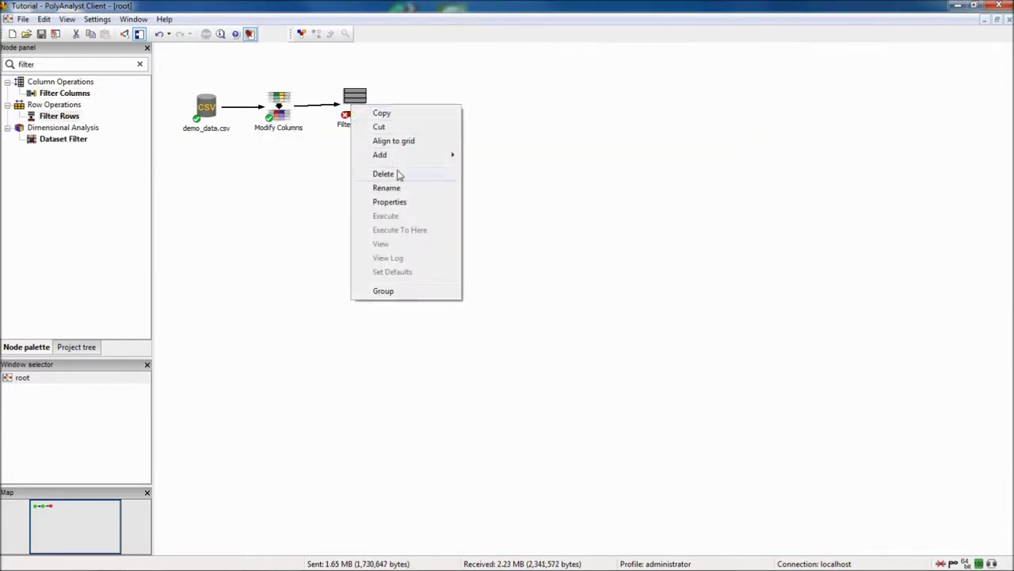
{"action": "left_click", "coordinate": [417, 205]}
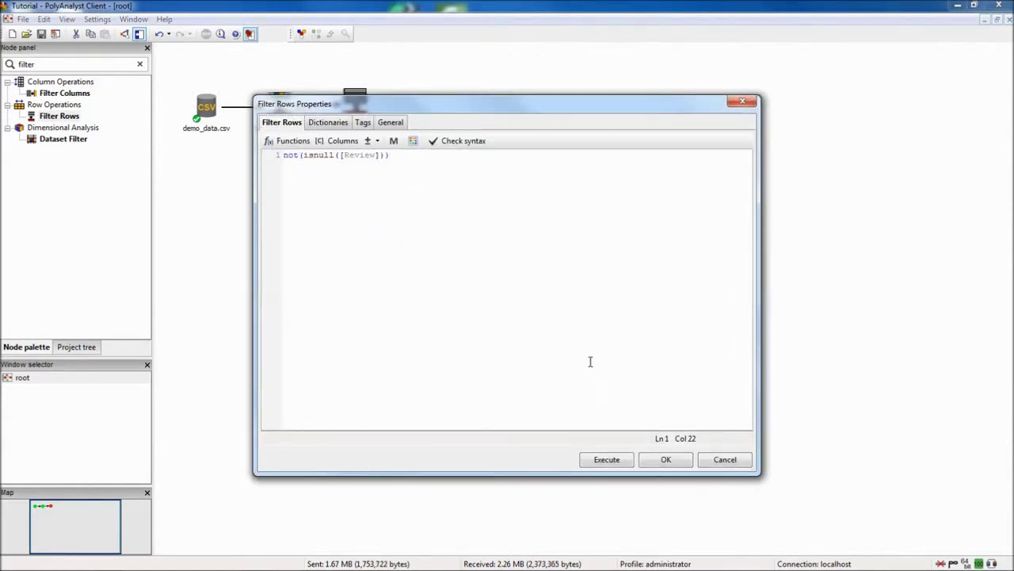
{"action": "left_click", "coordinate": [633, 463]}
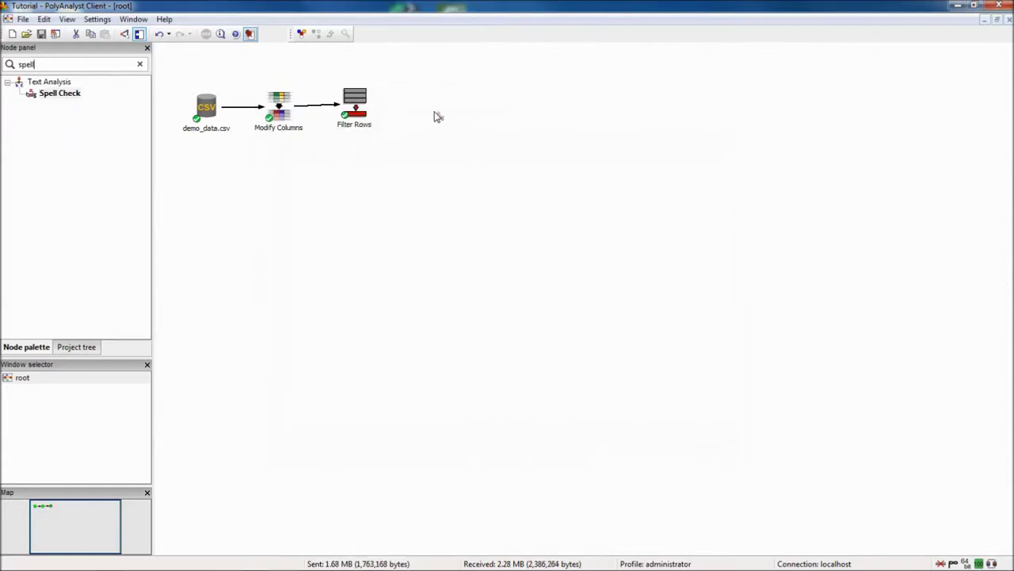
{"action": "mouse_move", "coordinate": [435, 116]}
{"action": "left_mouse_down"}
{"action": "mouse_move", "coordinate": [404, 109]}
{"action": "mouse_move", "coordinate": [432, 111]}
{"action": "left_mouse_up"}
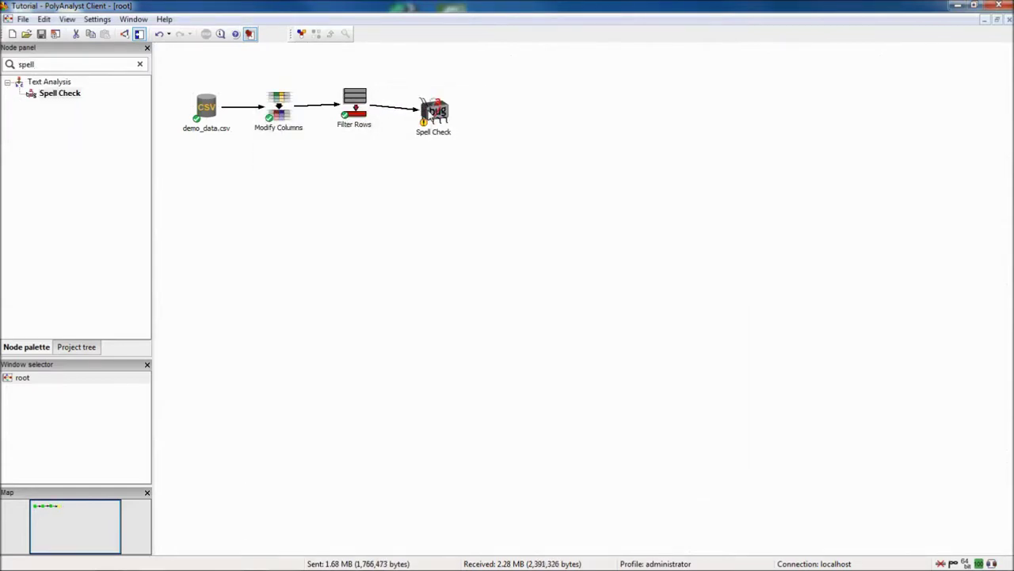
- Execute the Spell Check node on the Review column
{"action": "right_click", "coordinate": [431, 111]}
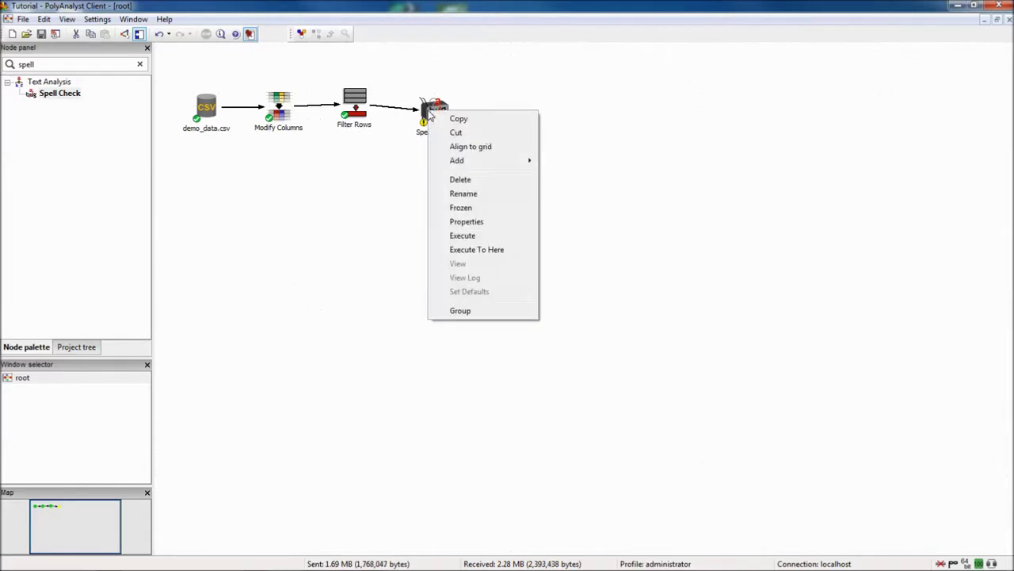
{"action": "left_click", "coordinate": [490, 225]}
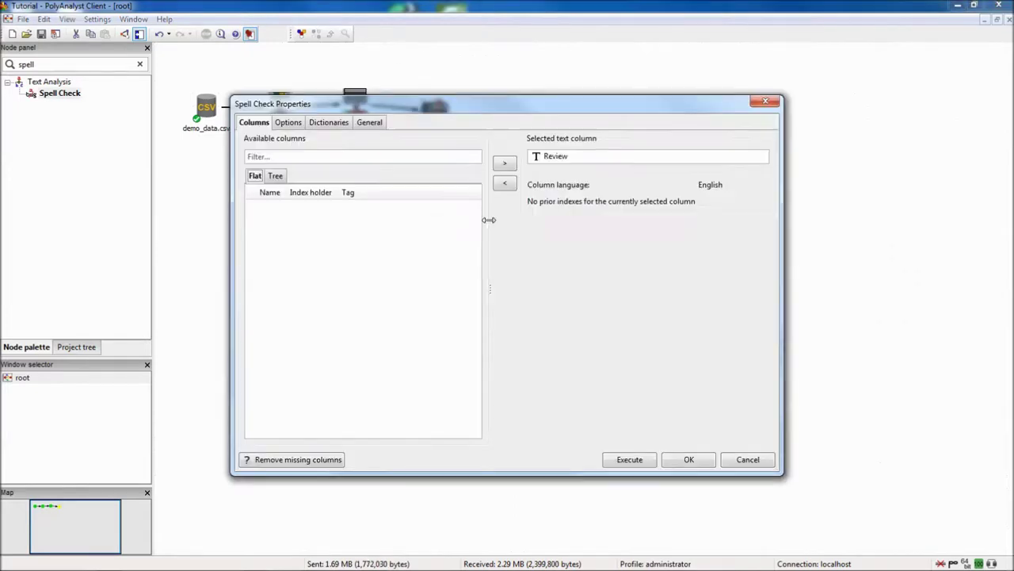
{"action": "left_click", "coordinate": [630, 460]}
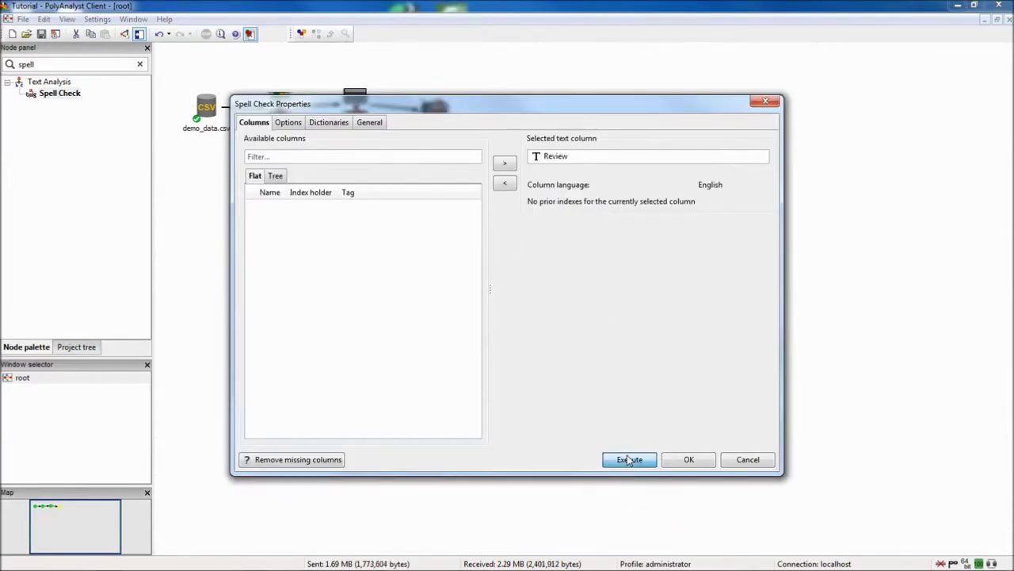
- Generate a Replacements node from the 1763 spell-check corrections, keeping the default name
{"action": "double_click", "coordinate": [434, 115]}
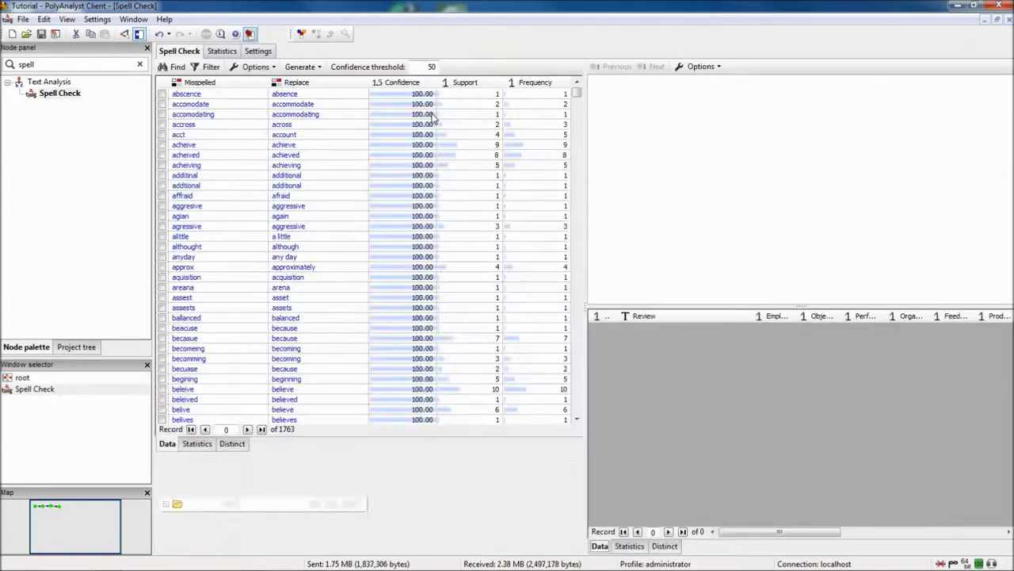
{"action": "left_click", "coordinate": [314, 68]}
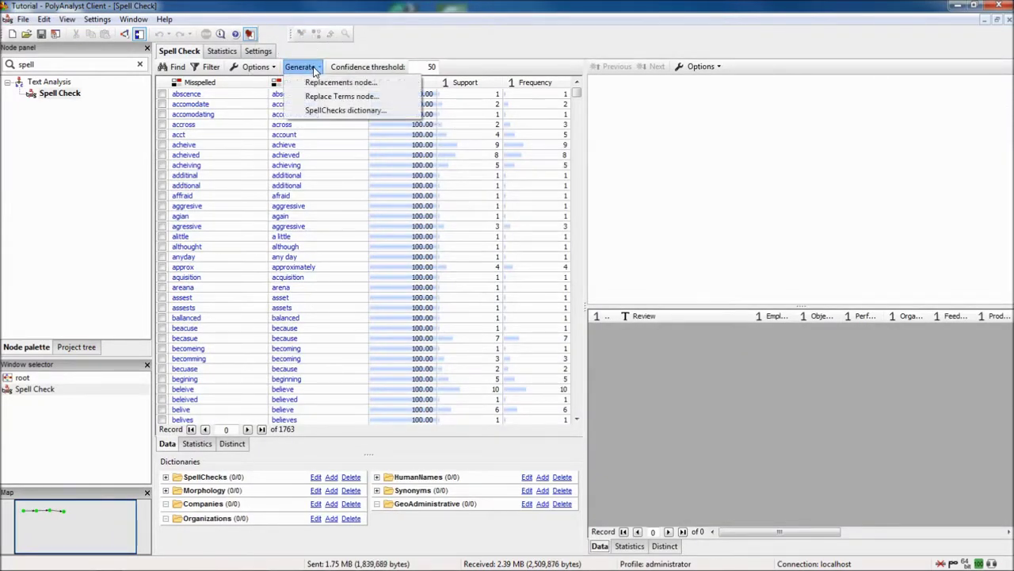
{"action": "left_click", "coordinate": [388, 82]}
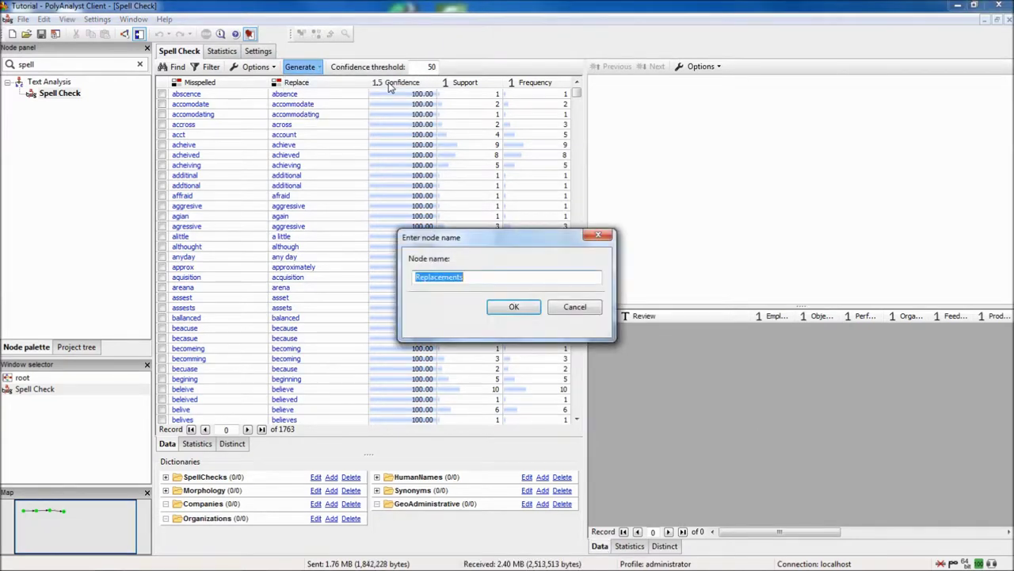
{"action": "key", "text": "Return"}
{"action": "key", "text": "Return"}
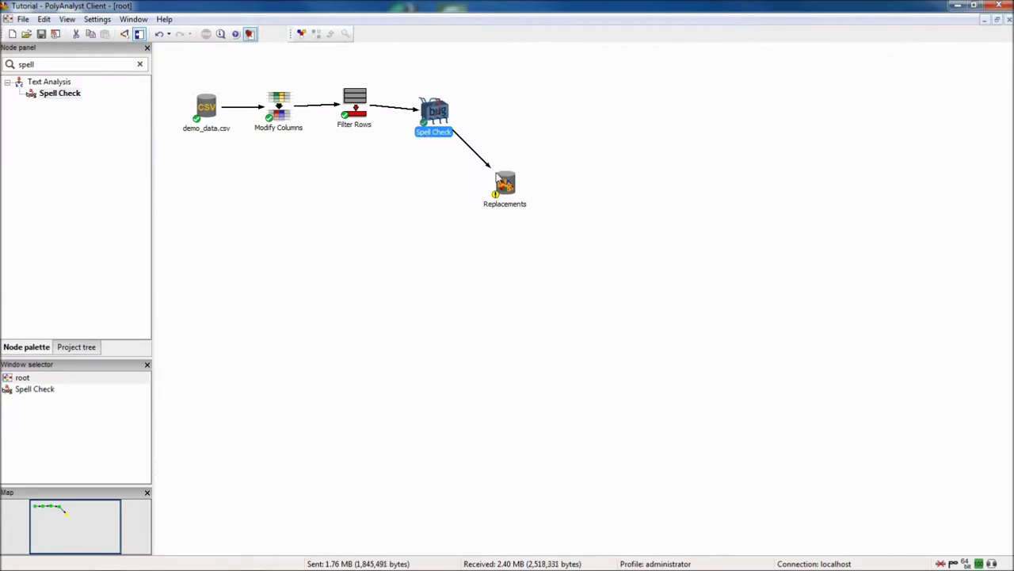
- Move Replacements beside Spell Check, add an Index node fed by it, and run it on Review
{"action": "left_click_drag", "start_coordinate": [505, 187], "coordinate": [516, 113]}
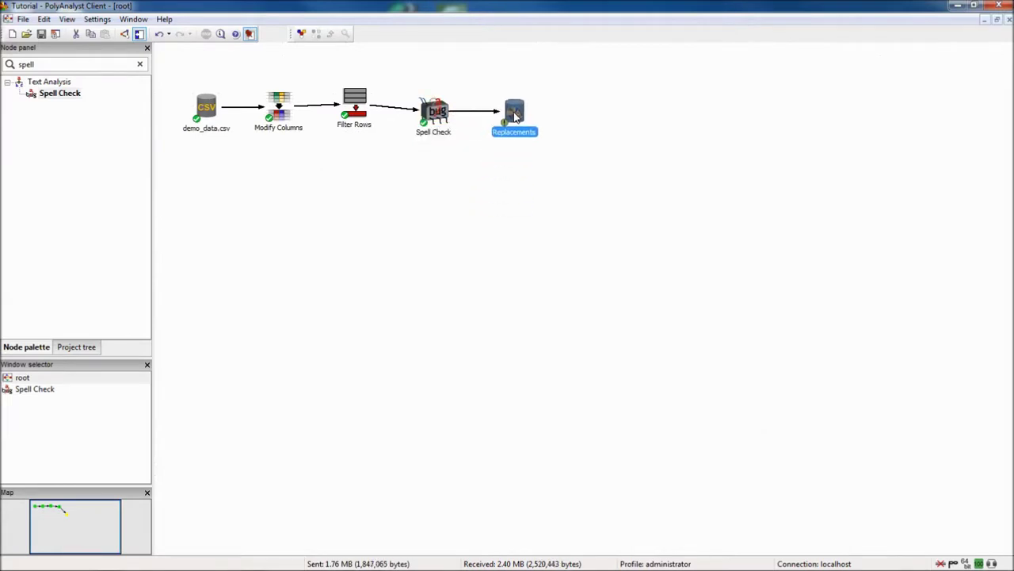
{"action": "type", "text": "index"}
{"action": "left_click_drag", "start_coordinate": [517, 203], "coordinate": [512, 190]}
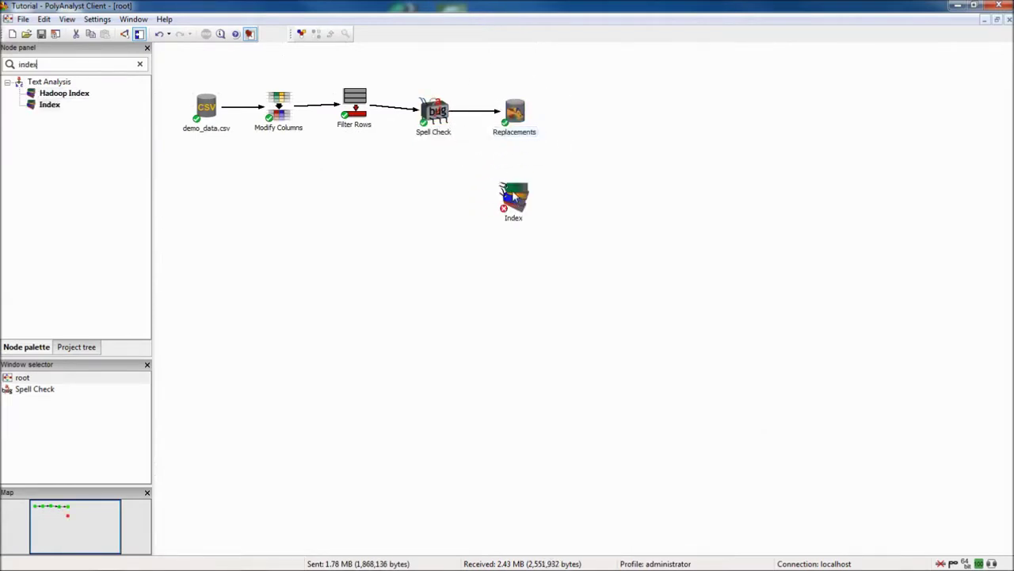
{"action": "left_click_drag", "start_coordinate": [537, 110], "coordinate": [523, 197]}
{"action": "right_click", "coordinate": [520, 196]}
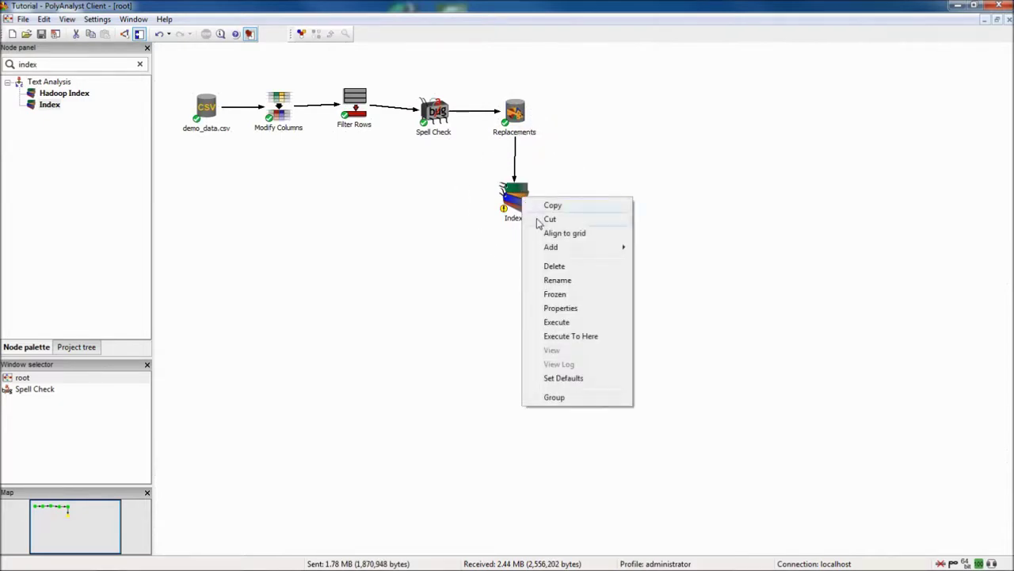
{"action": "left_click", "coordinate": [599, 309]}
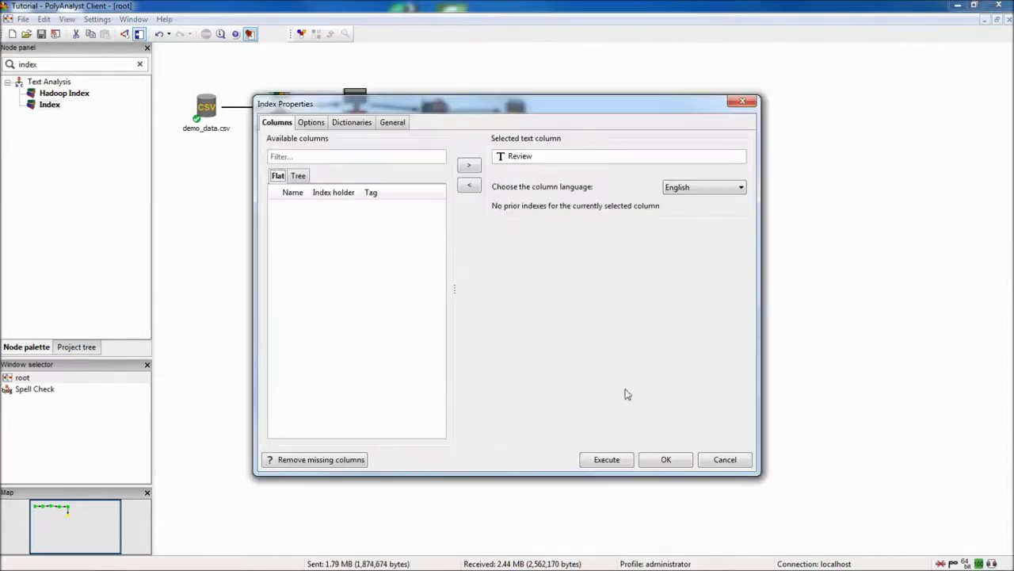
{"action": "left_click", "coordinate": [616, 460]}
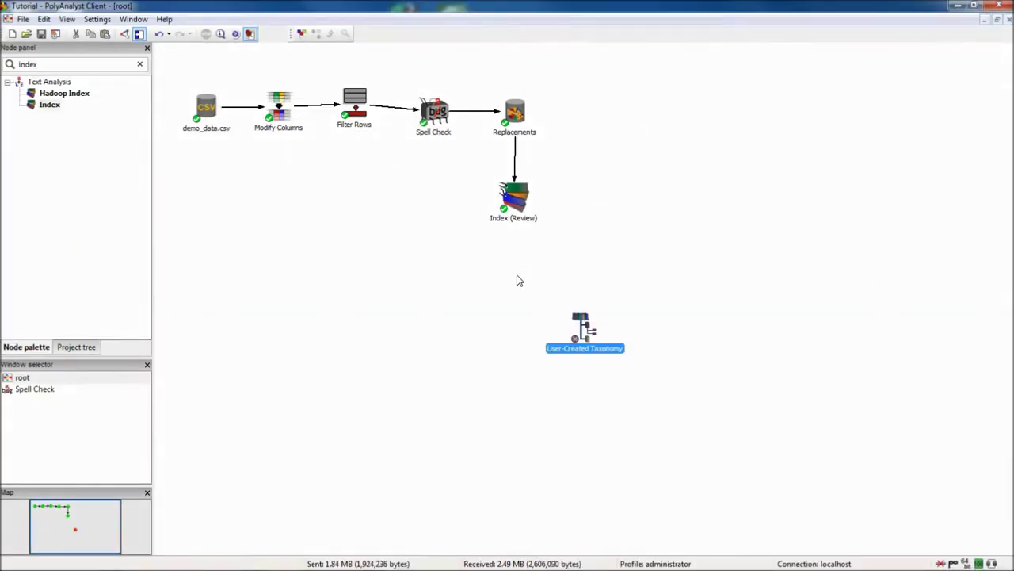
- Place User-Created Taxonomy under Index (Review), link them, and open the taxonomy results
{"action": "left_click_drag", "start_coordinate": [587, 316], "coordinate": [522, 273]}
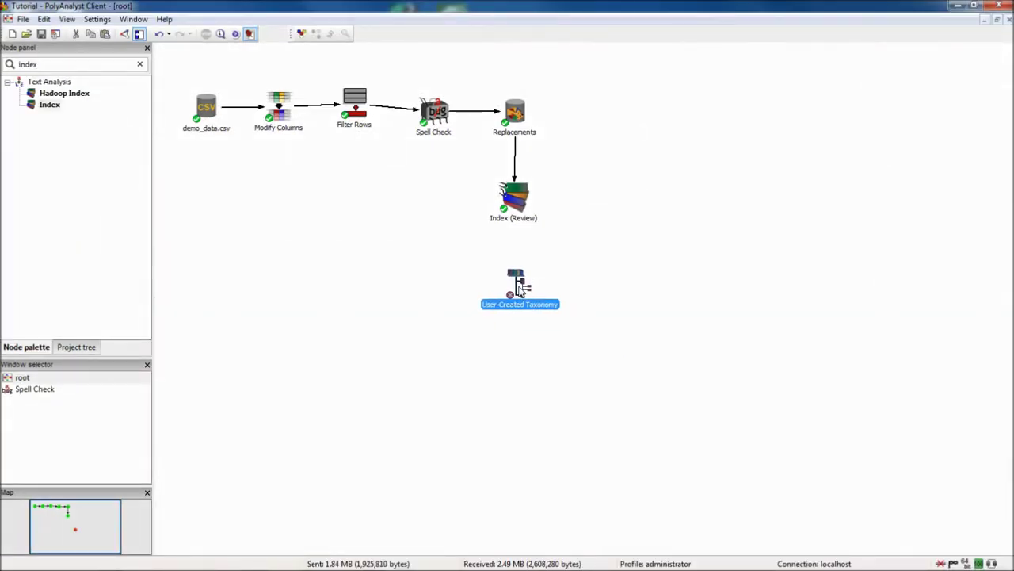
{"action": "left_click_drag", "start_coordinate": [536, 197], "coordinate": [521, 290]}
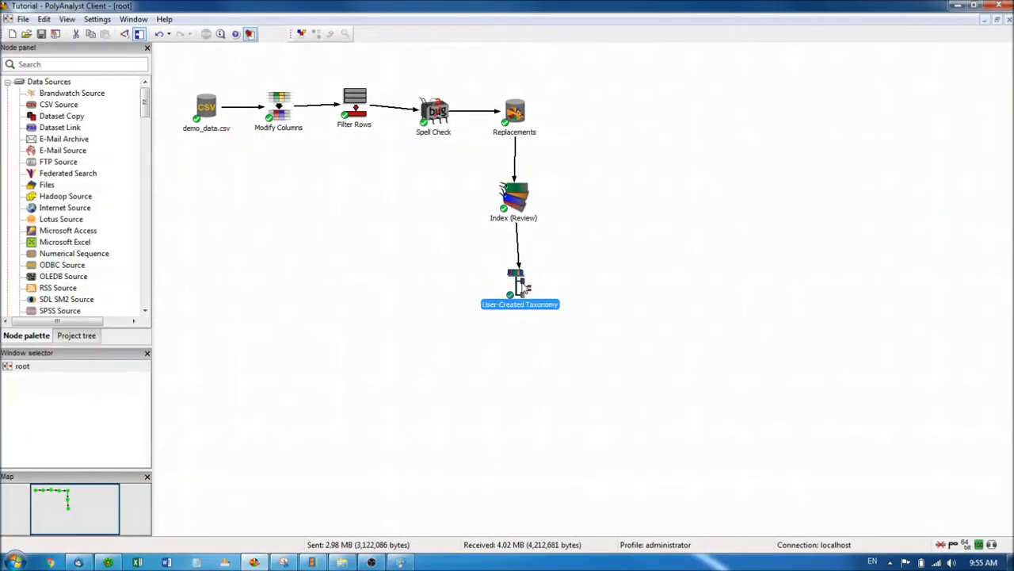
{"action": "double_click", "coordinate": [521, 287]}
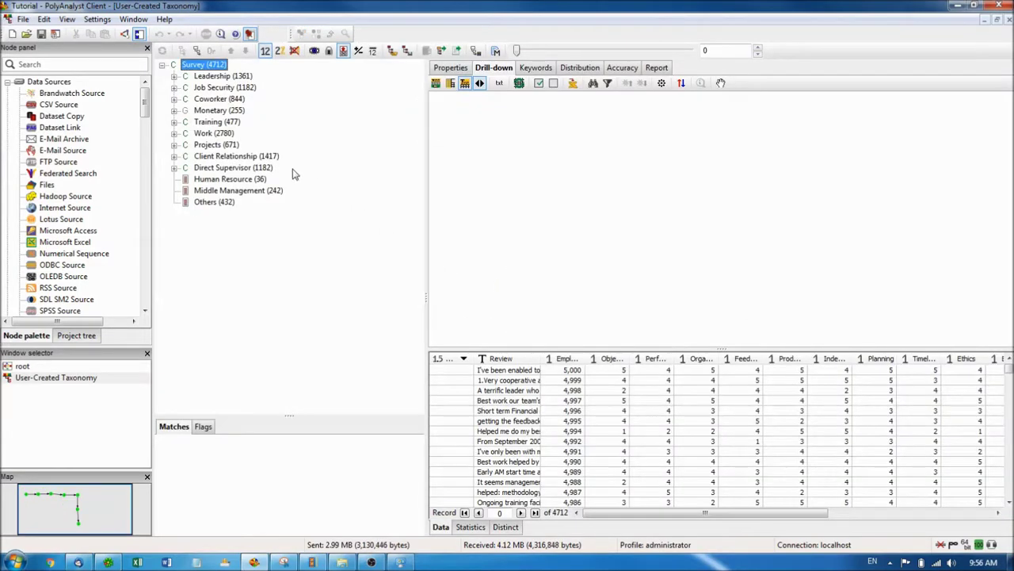
- Drill into the Leadership category's details and matching reviews, reading the first review in full
{"action": "left_click", "coordinate": [174, 77]}
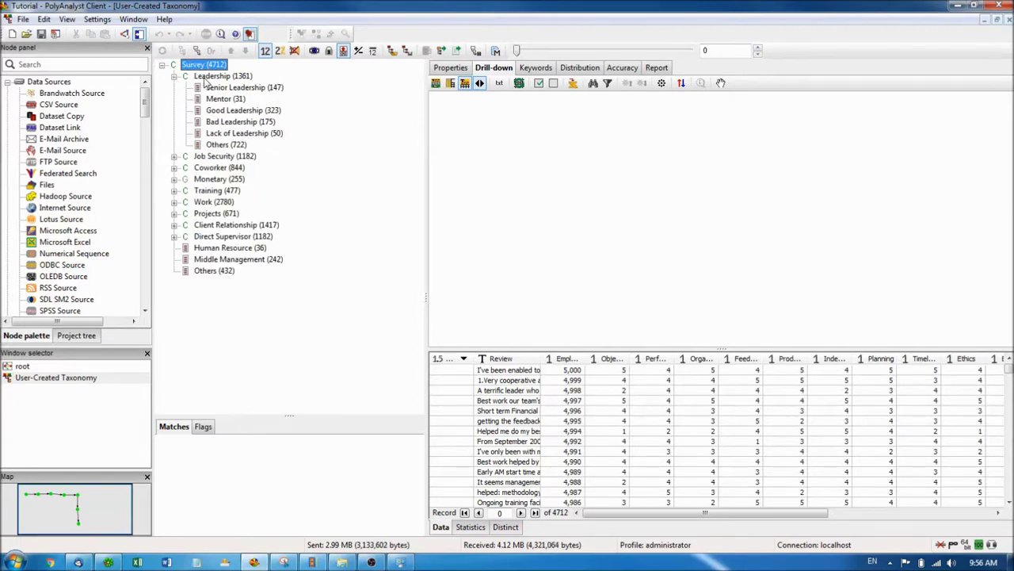
{"action": "left_click", "coordinate": [208, 77]}
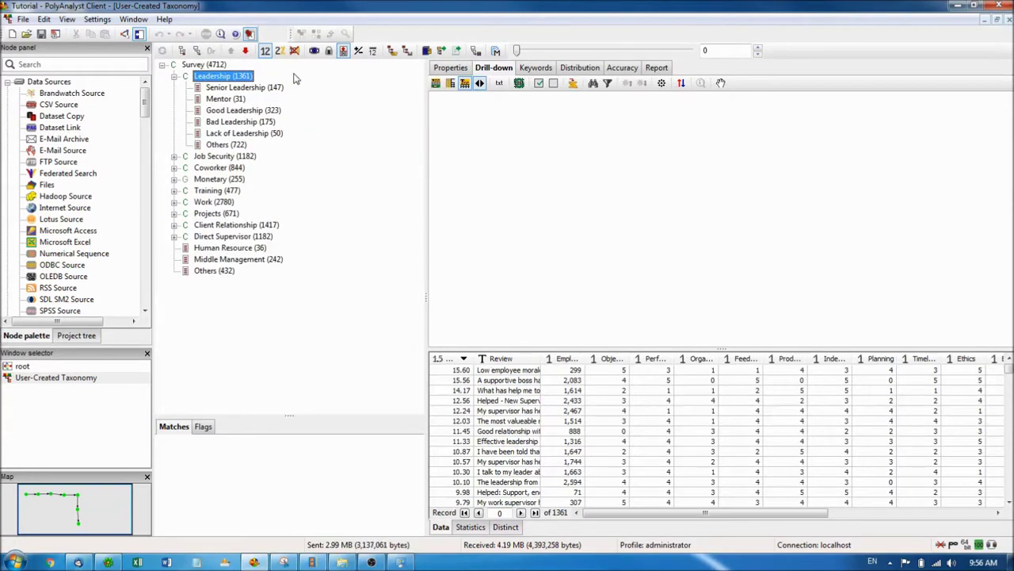
{"action": "left_click", "coordinate": [443, 70]}
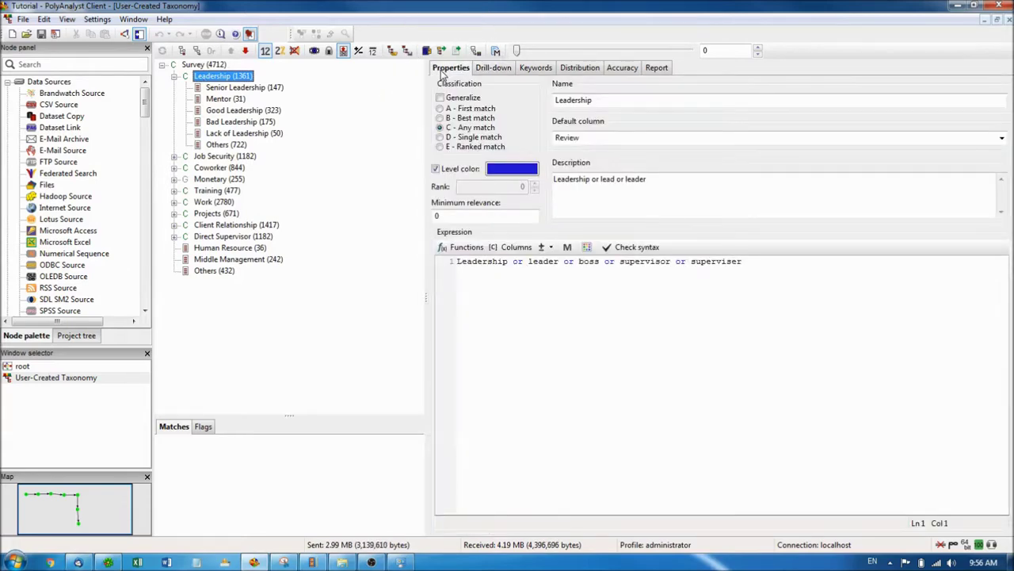
{"action": "left_click", "coordinate": [486, 71]}
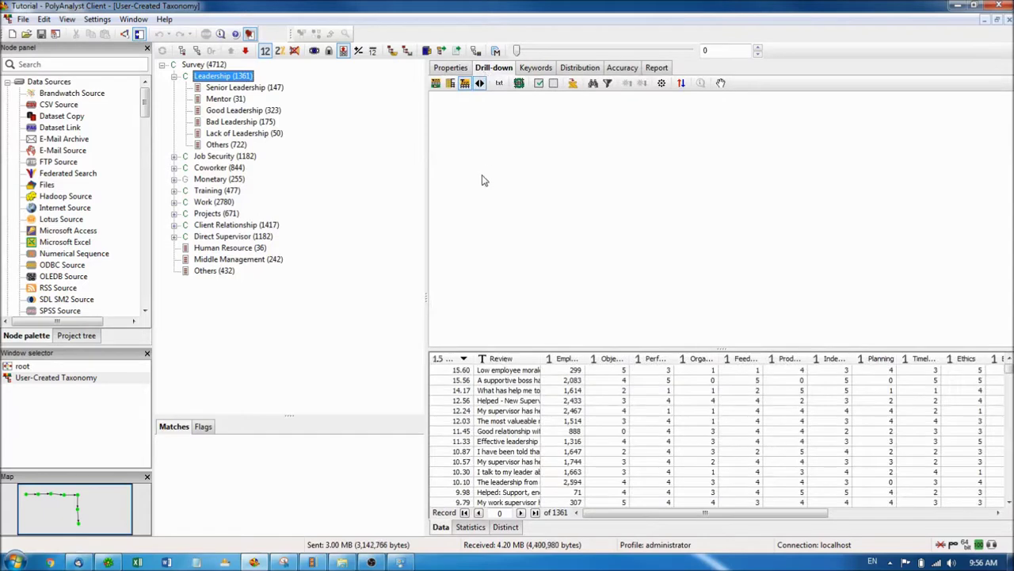
{"action": "left_click", "coordinate": [514, 371]}
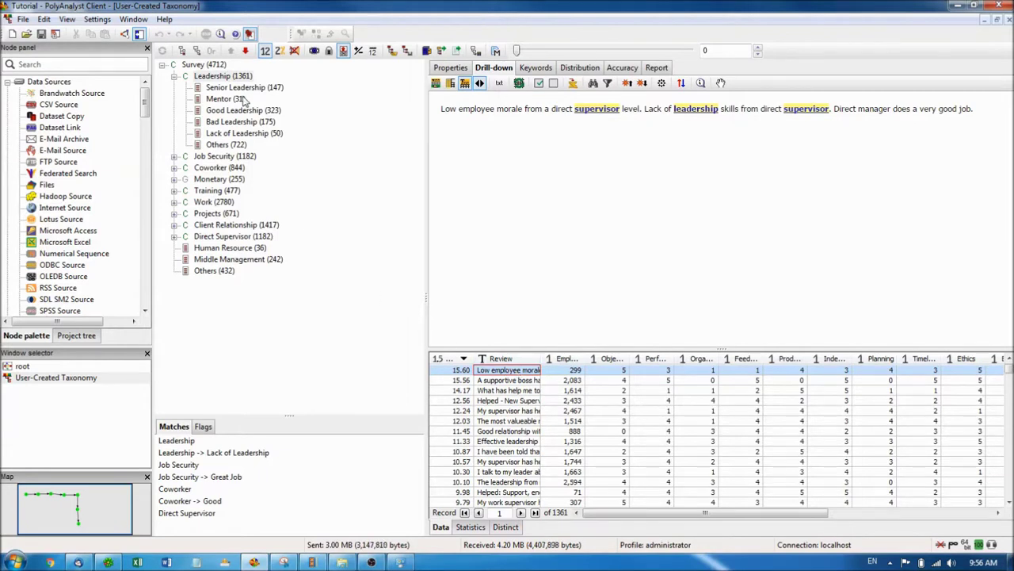
- View the category distribution across all 4712 survey records, then place a Sentiment Analysis node
{"action": "left_click", "coordinate": [214, 65]}
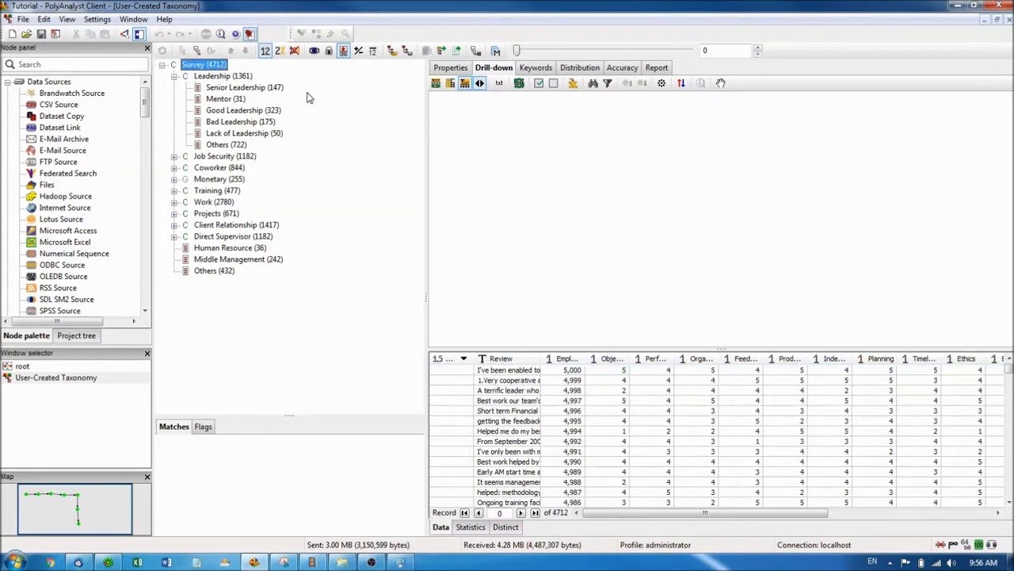
{"action": "left_click", "coordinate": [581, 69]}
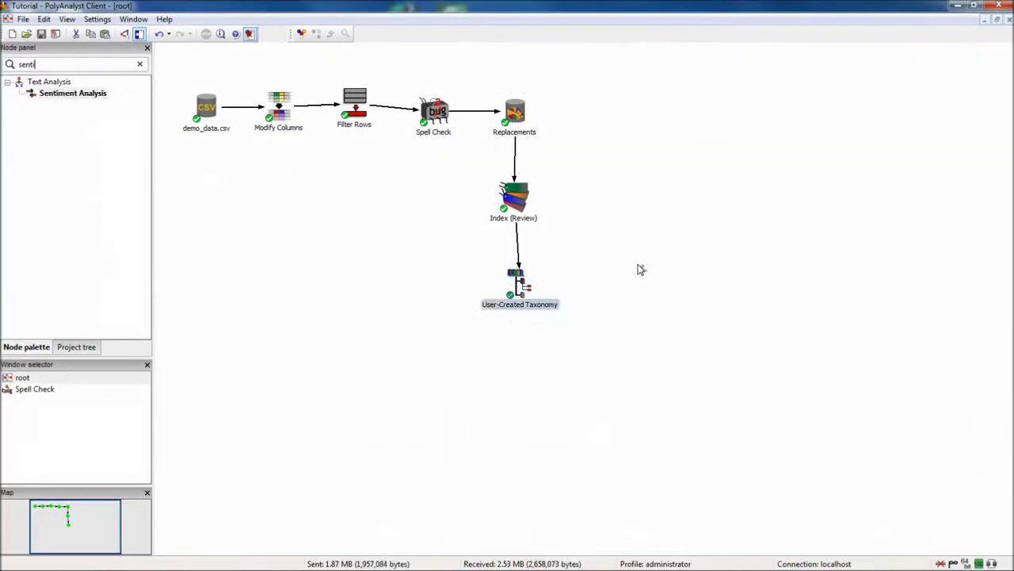
{"action": "left_click", "coordinate": [638, 268]}
- Link Index (Review) to Sentiment Analysis and run it on the reviews
{"action": "left_click_drag", "start_coordinate": [541, 207], "coordinate": [638, 267]}
{"action": "right_click", "coordinate": [638, 268]}
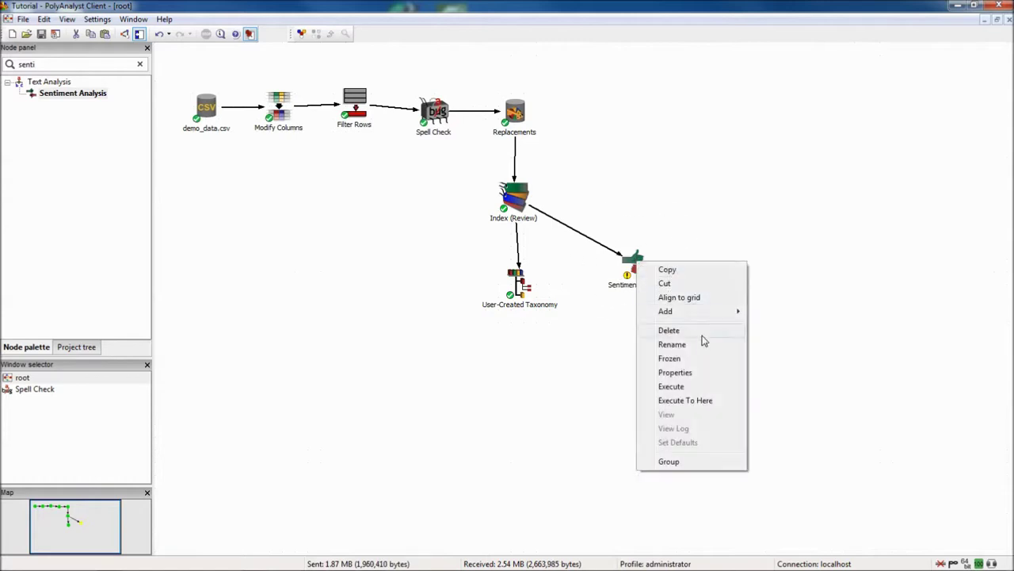
{"action": "left_click", "coordinate": [730, 374]}
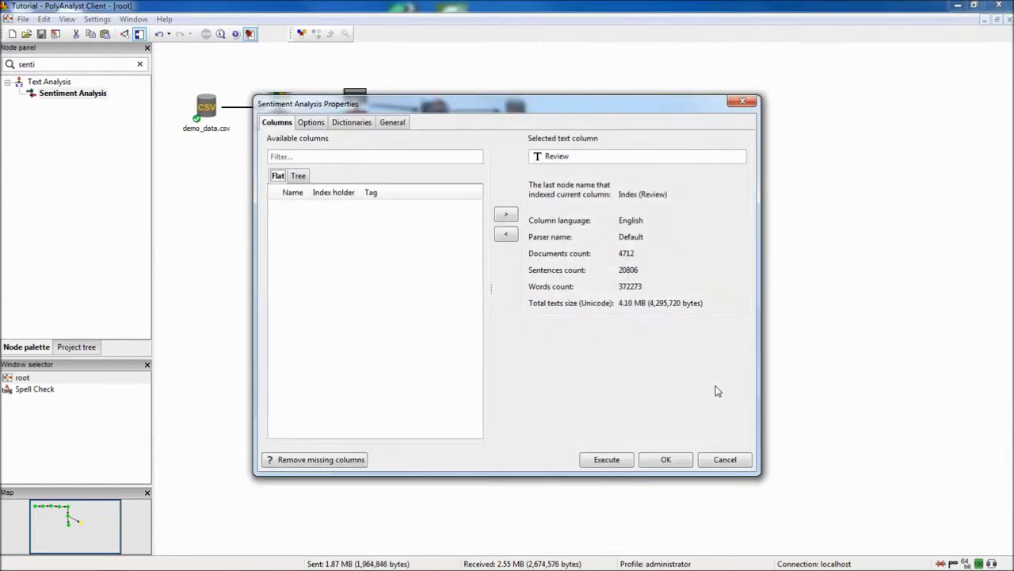
{"action": "left_click", "coordinate": [607, 459]}
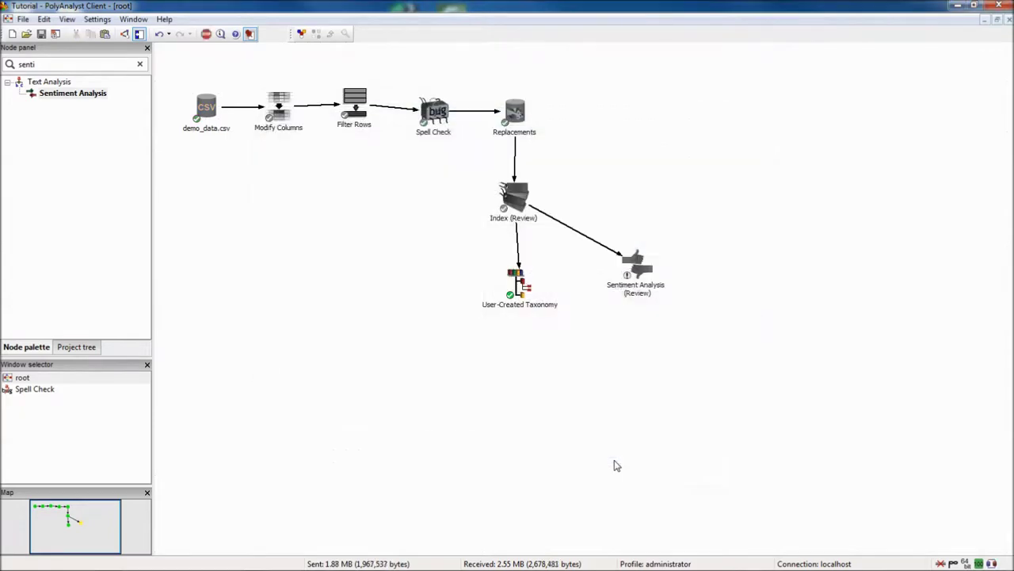
- Generate the Sentiment Analysis (Review)_Summary dataset node from the Summary results
{"action": "double_click", "coordinate": [642, 278]}
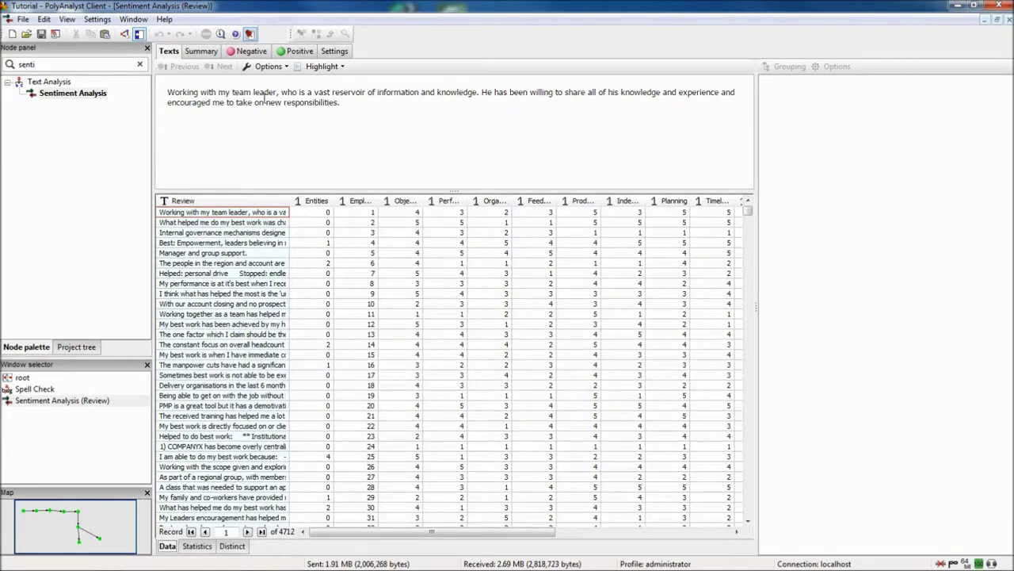
{"action": "left_click", "coordinate": [204, 52]}
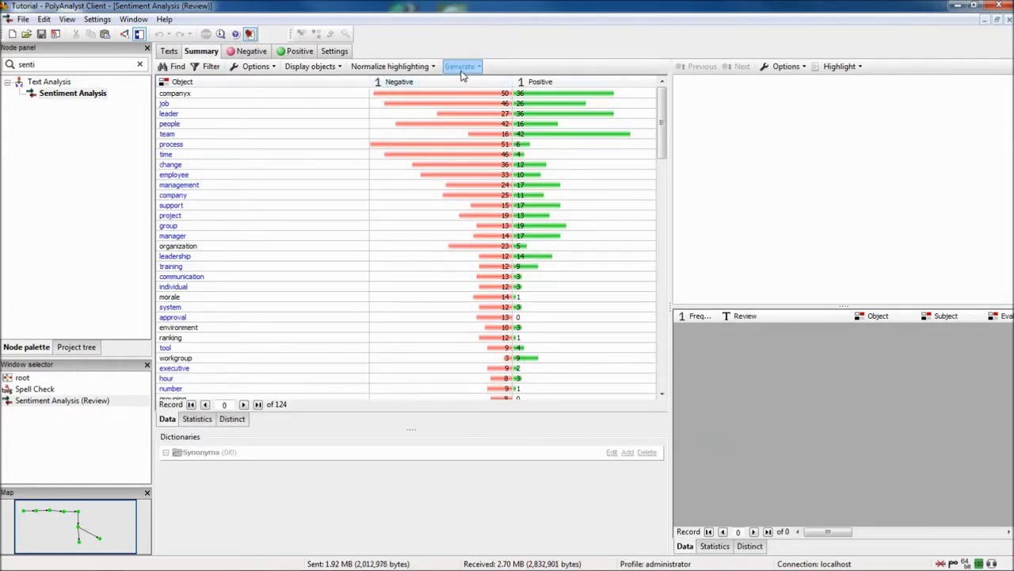
{"action": "left_click", "coordinate": [464, 69]}
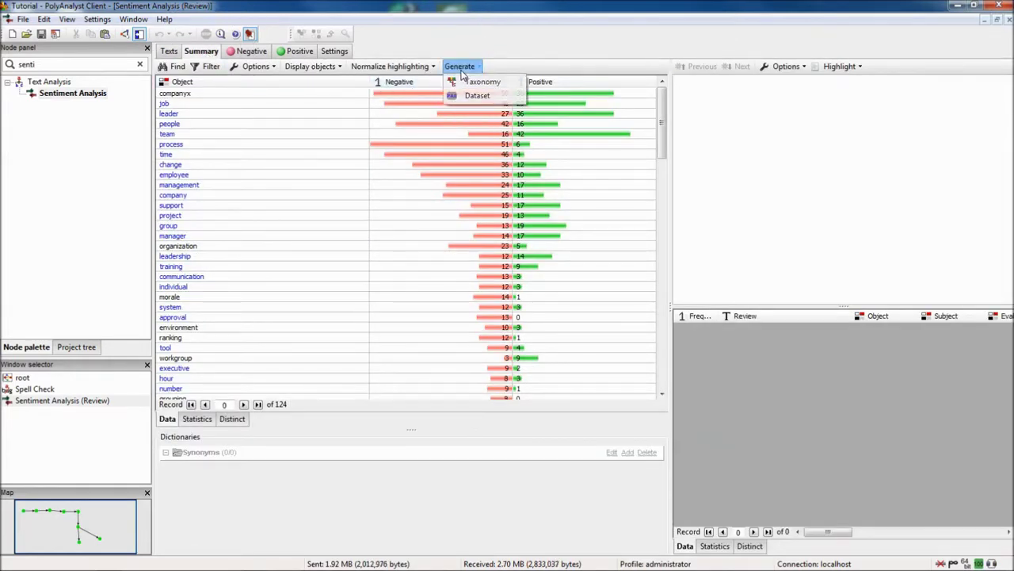
{"action": "left_click", "coordinate": [508, 96]}
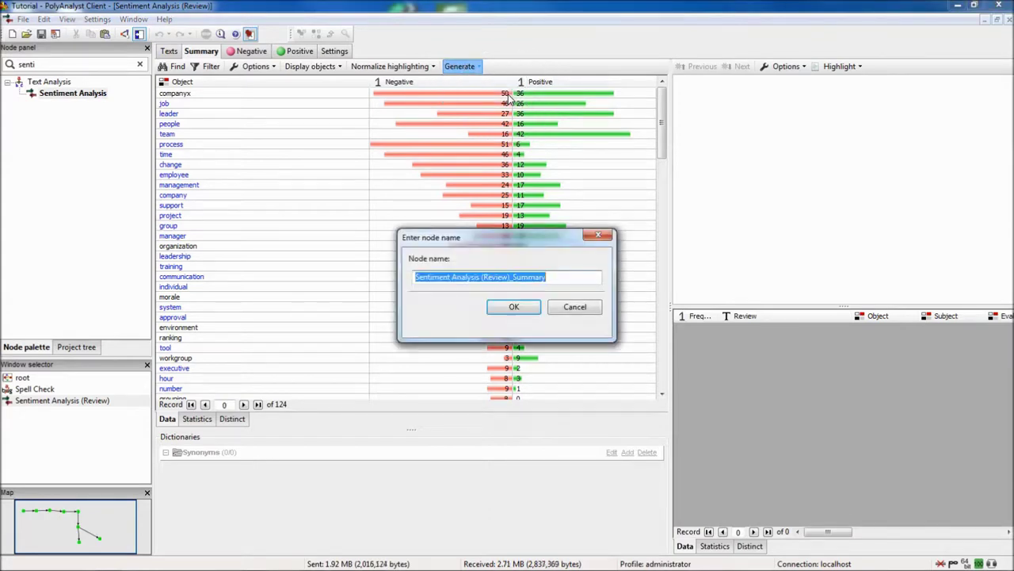
{"action": "key", "text": "Return"}
{"action": "key", "text": "Return"}
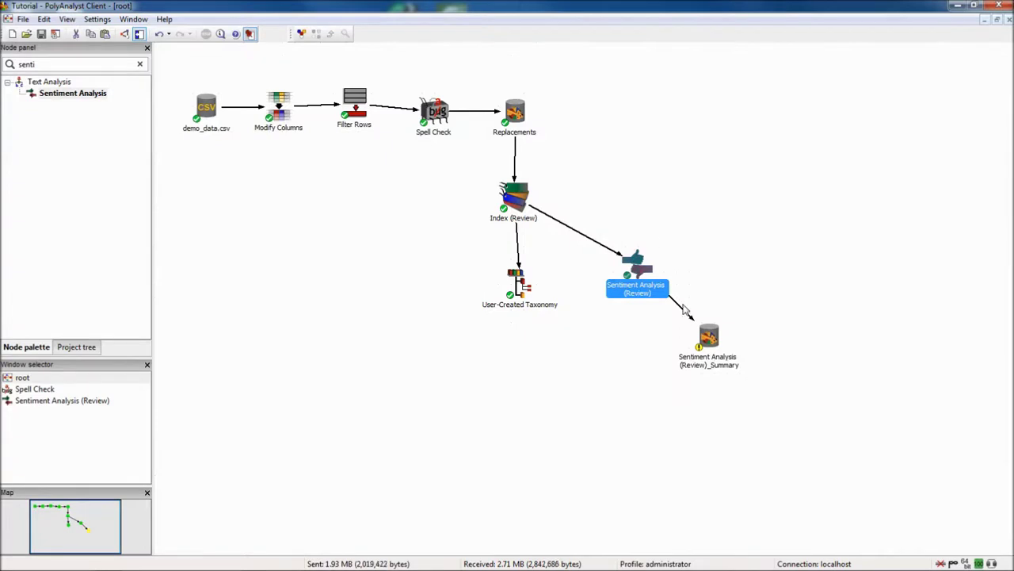
- Place the summary below Sentiment Analysis and add Score Taxonomy fed by User-Created Taxonomy and Replacements
{"action": "left_click_drag", "start_coordinate": [707, 337], "coordinate": [637, 352]}
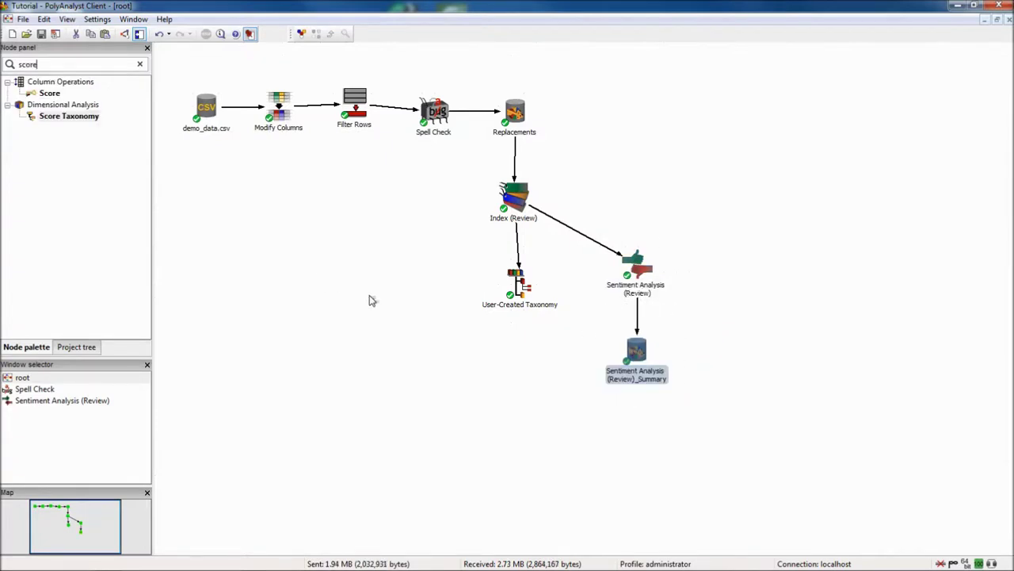
{"action": "left_click_drag", "start_coordinate": [372, 300], "coordinate": [371, 285]}
{"action": "left_click_drag", "start_coordinate": [541, 287], "coordinate": [371, 283]}
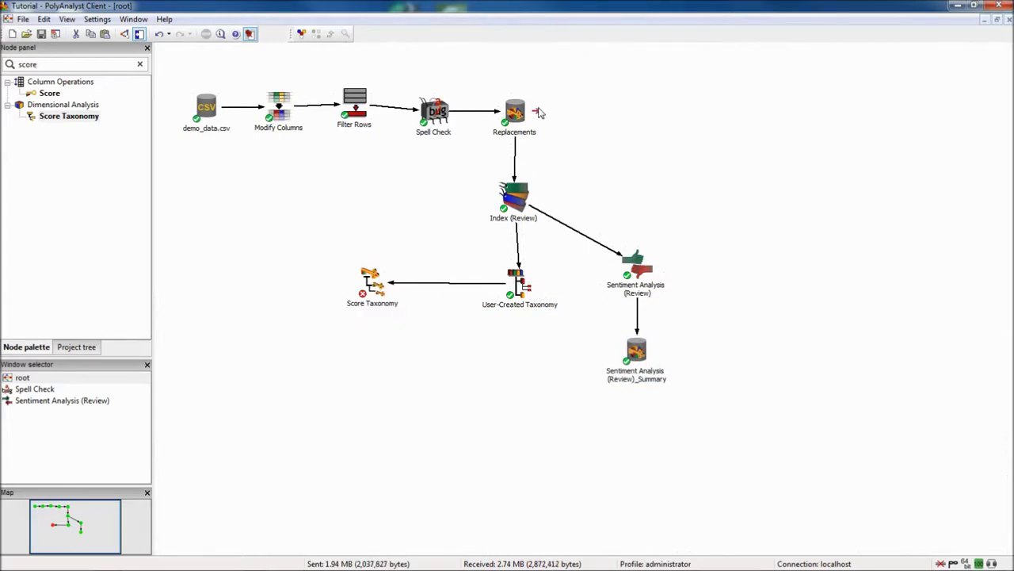
{"action": "left_click_drag", "start_coordinate": [537, 116], "coordinate": [375, 277]}
{"action": "right_click", "coordinate": [377, 282]}
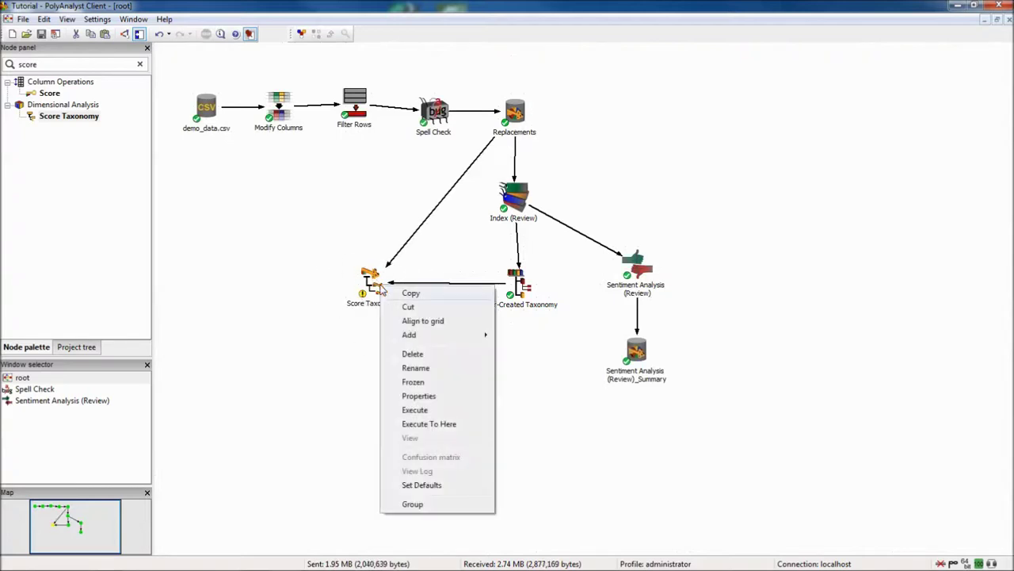
{"action": "left_click", "coordinate": [450, 396]}
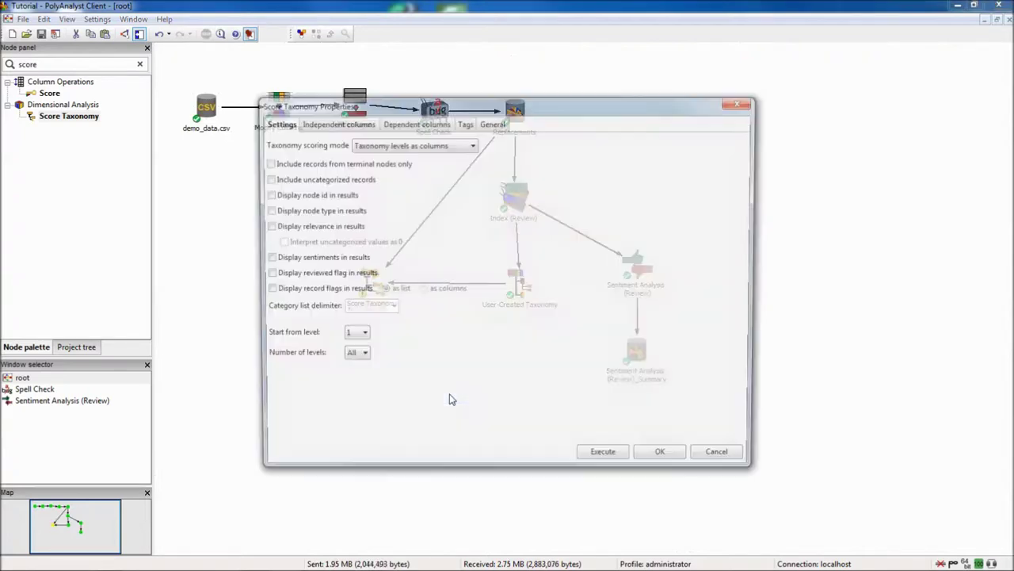
- Set Score Taxonomy to 3 levels and include all independent columns
{"action": "left_click", "coordinate": [360, 357]}
{"action": "left_click", "coordinate": [351, 397]}
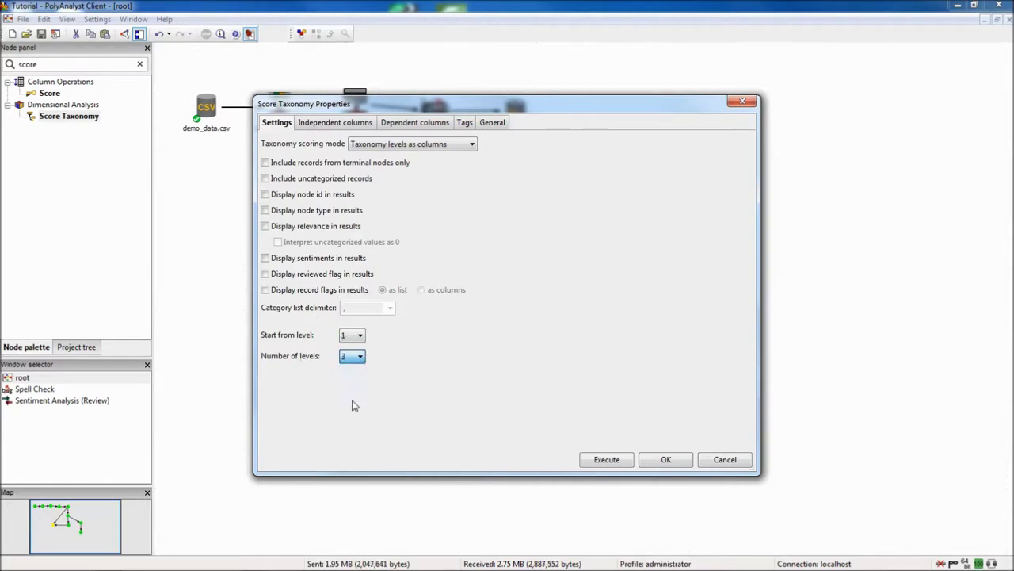
{"action": "left_click", "coordinate": [360, 125]}
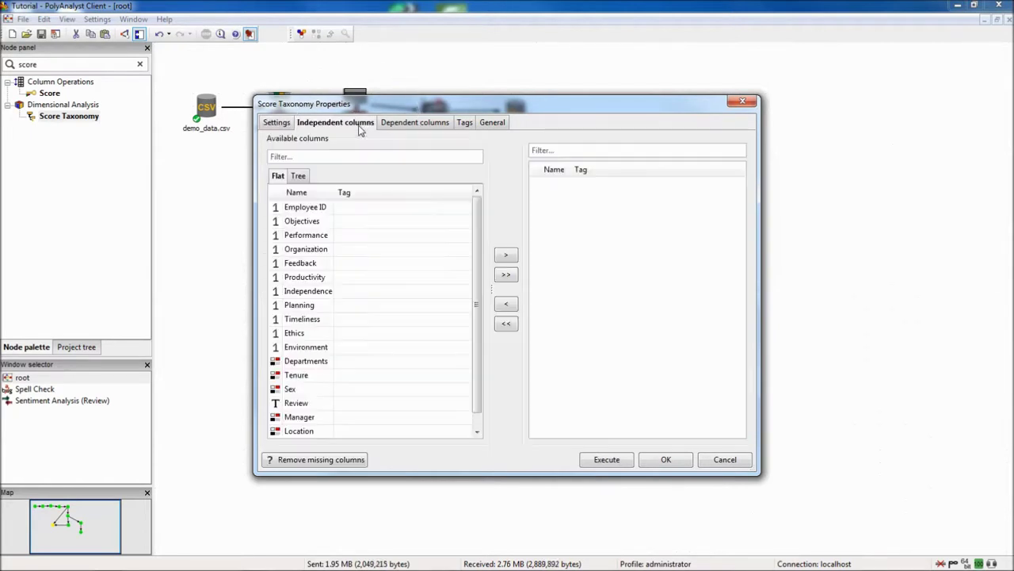
{"action": "left_click", "coordinate": [507, 276]}
- Rename the level output columns Topics, Sub-topics and Details, and execute Score Taxonomy
{"action": "left_click", "coordinate": [436, 126]}
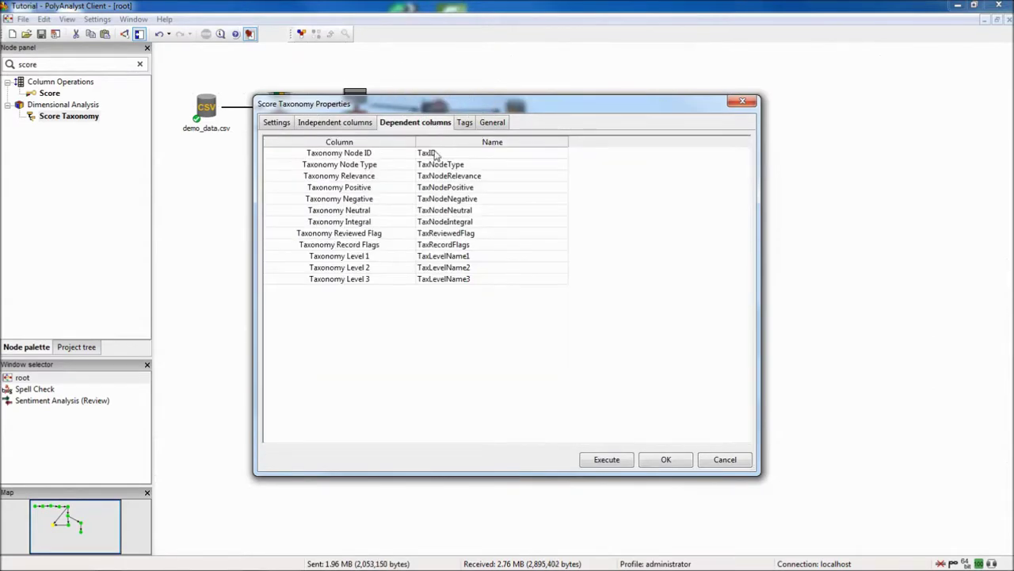
{"action": "left_click", "coordinate": [474, 257]}
{"action": "type", "text": "Top"}
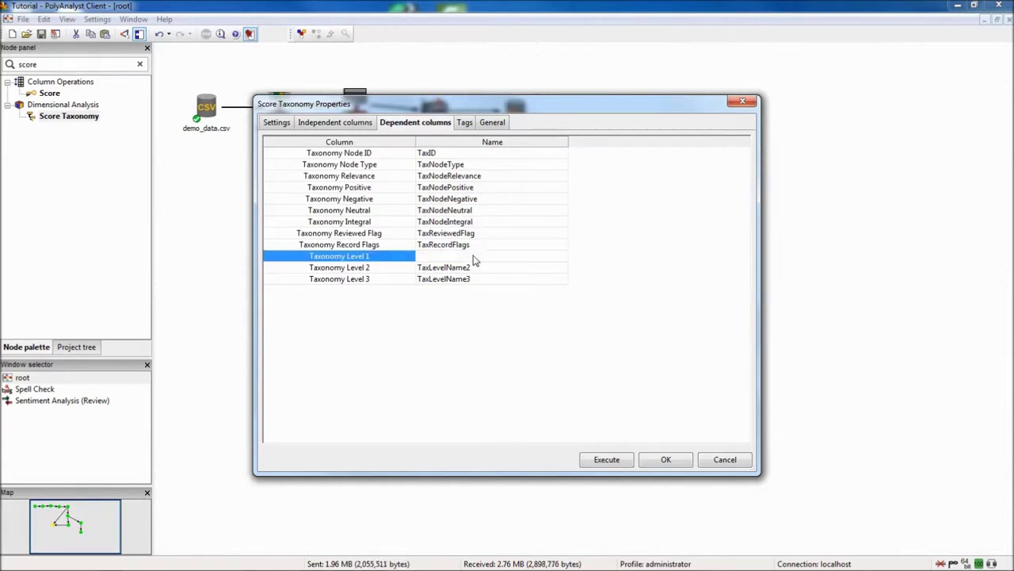
{"action": "type", "text": "ics"}
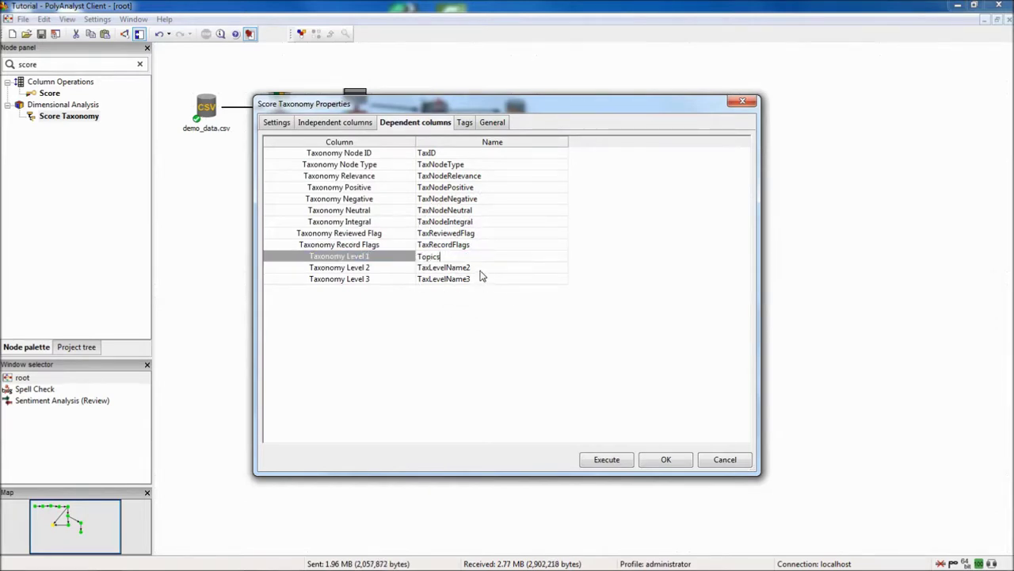
{"action": "left_click", "coordinate": [481, 270]}
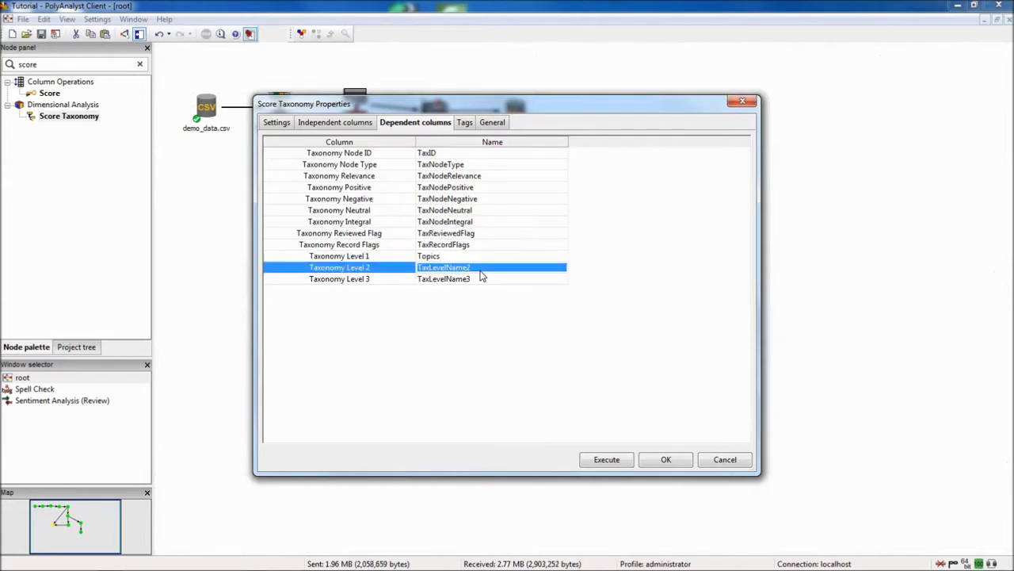
{"action": "type", "text": "Sub-"}
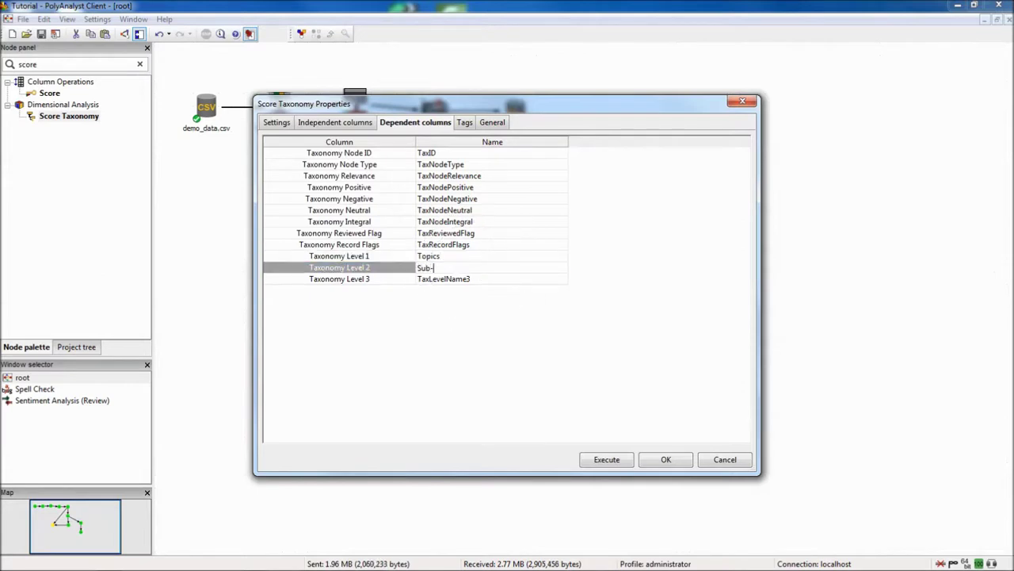
{"action": "type", "text": "pics"}
{"action": "left_click", "coordinate": [488, 282]}
{"action": "type", "text": "Detai"}
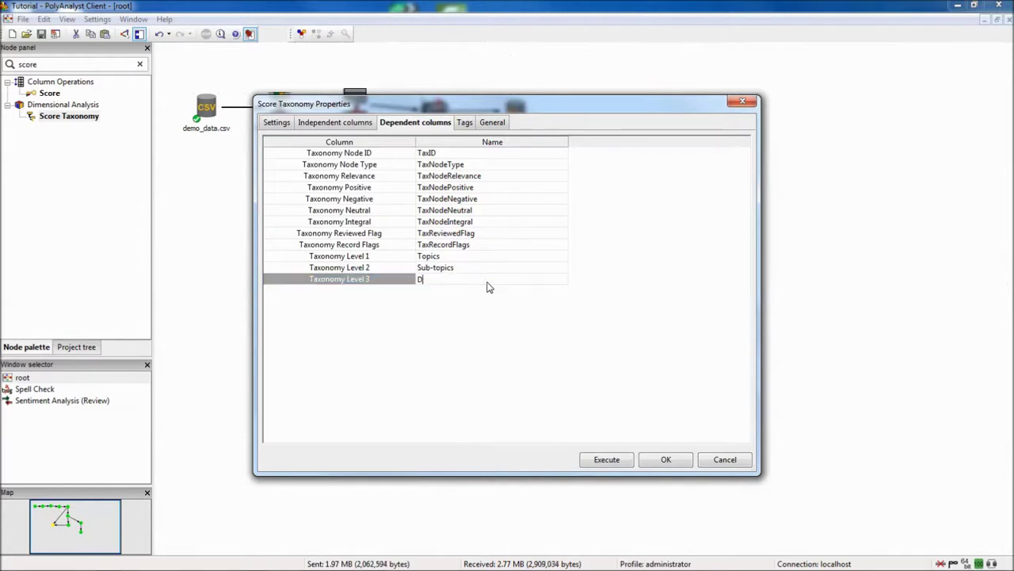
{"action": "type", "text": "ls"}
{"action": "left_click", "coordinate": [604, 462]}
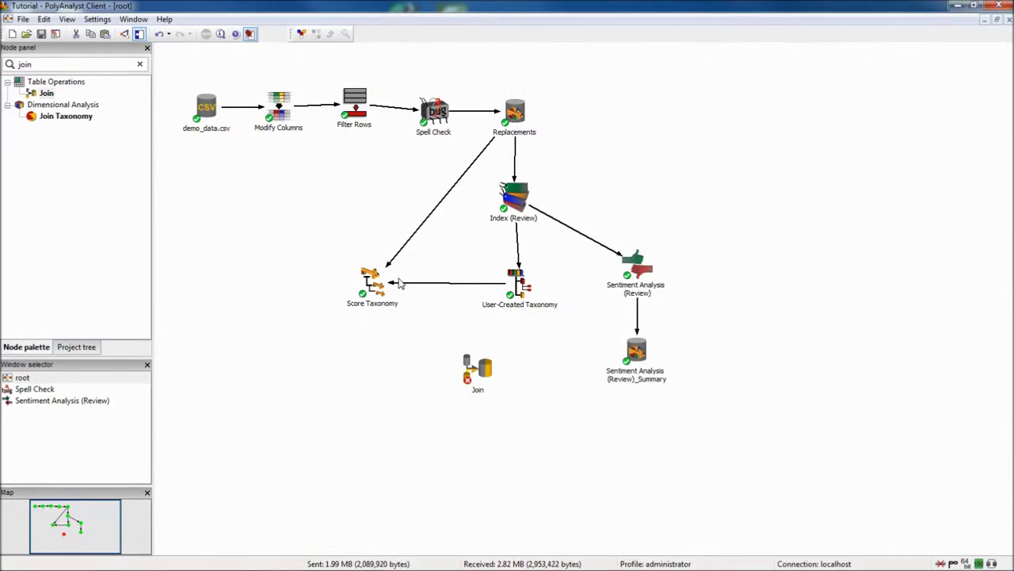
- Feed Score Taxonomy (as left dataset) and the sentiment summary into the Join node
{"action": "left_click_drag", "start_coordinate": [398, 286], "coordinate": [474, 372]}
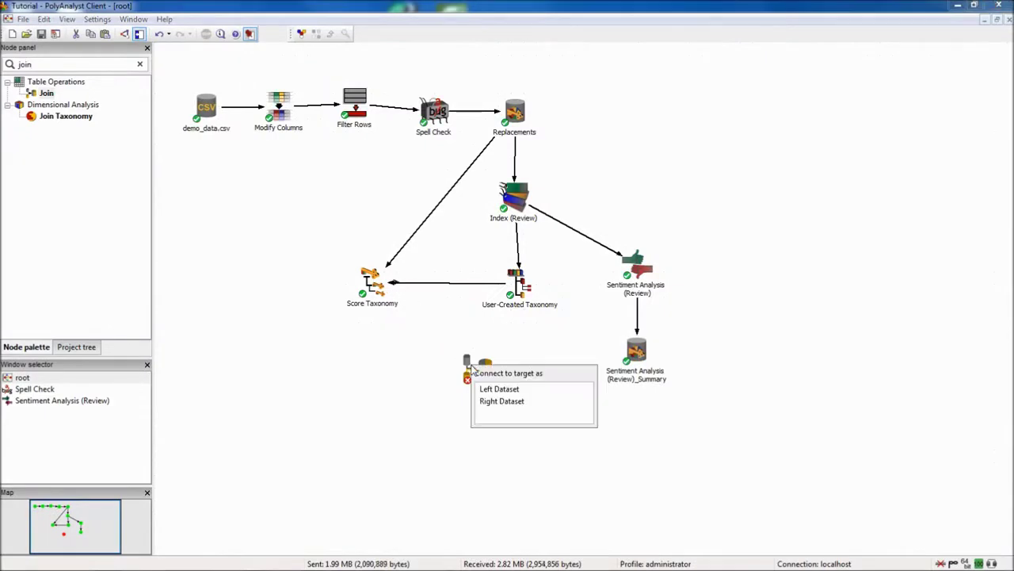
{"action": "left_click", "coordinate": [537, 390]}
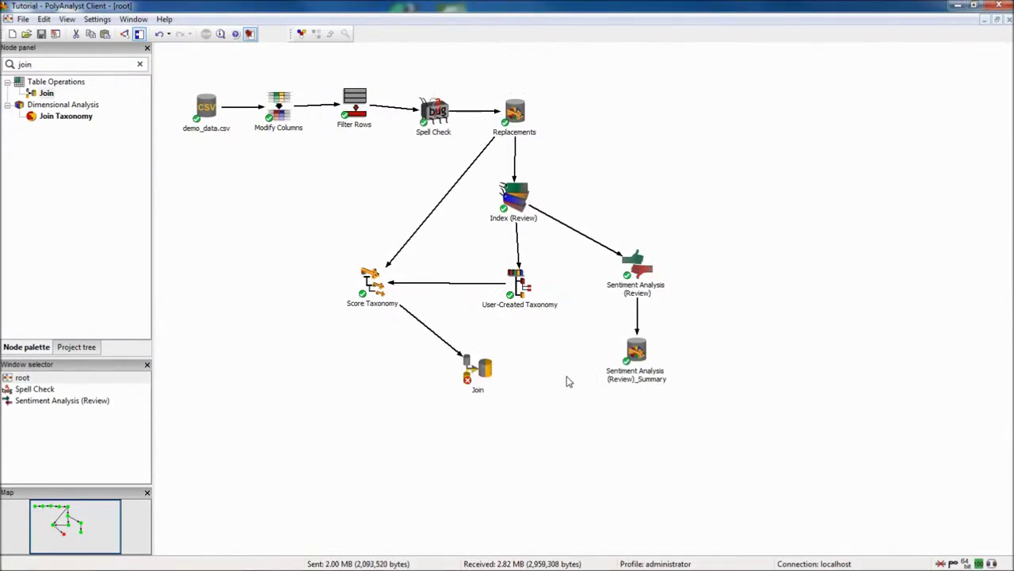
{"action": "left_click_drag", "start_coordinate": [660, 351], "coordinate": [469, 379]}
{"action": "right_click", "coordinate": [470, 378]}
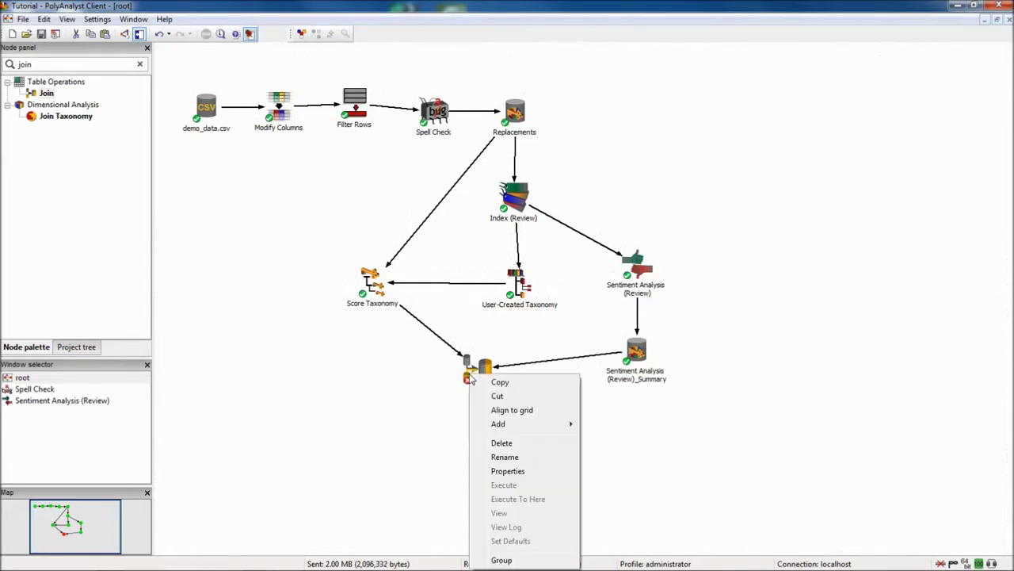
{"action": "left_click", "coordinate": [508, 471]}
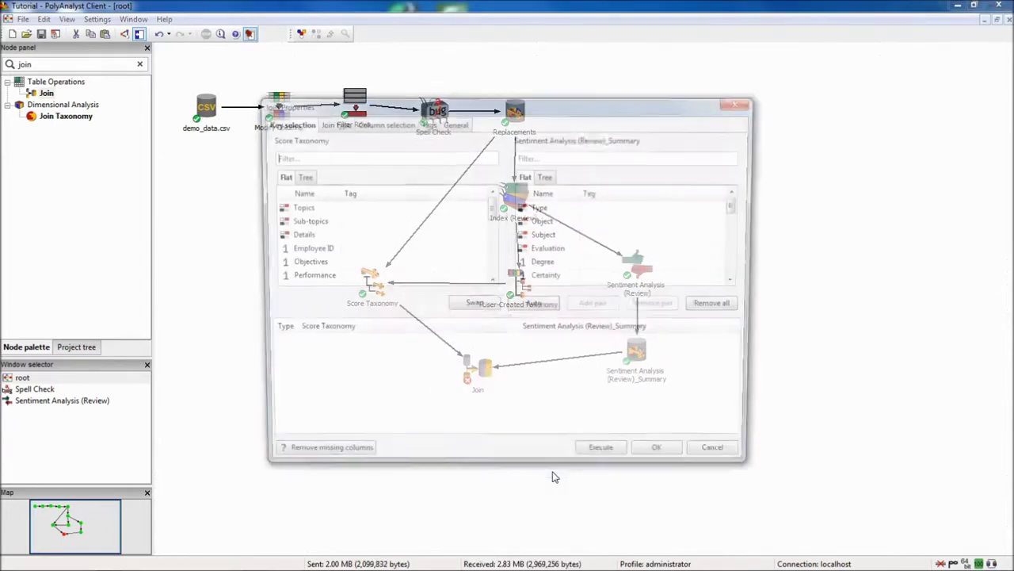
- Pair Employee ID with Employee ID as the join key
{"action": "left_click", "coordinate": [322, 252]}
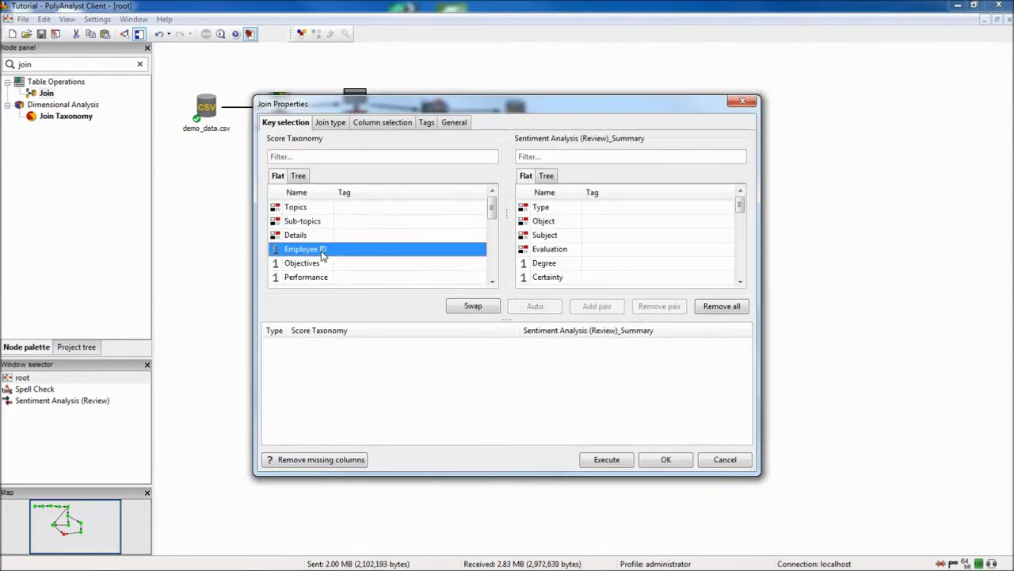
{"action": "left_click", "coordinate": [739, 282]}
{"action": "left_click", "coordinate": [739, 281]}
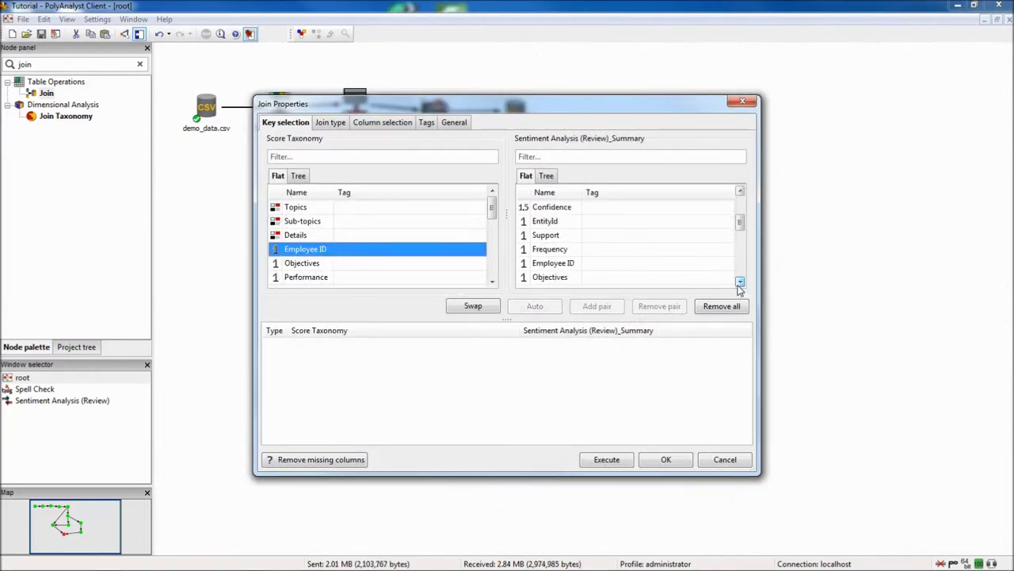
{"action": "left_click", "coordinate": [573, 264]}
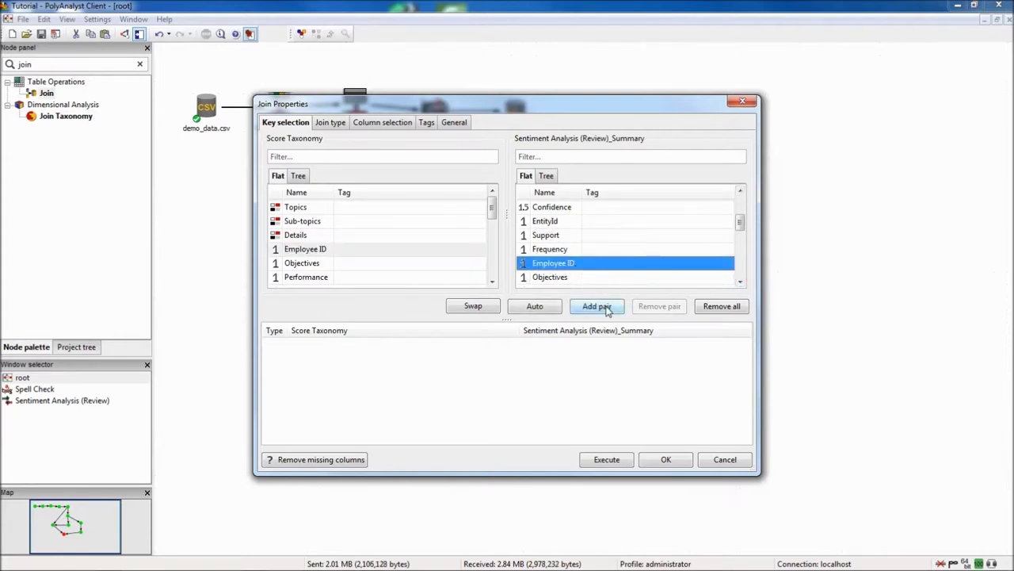
{"action": "left_click", "coordinate": [608, 309]}
- Add the Left columns from Left.Topics through Left.Location to the join output
{"action": "left_click", "coordinate": [399, 123]}
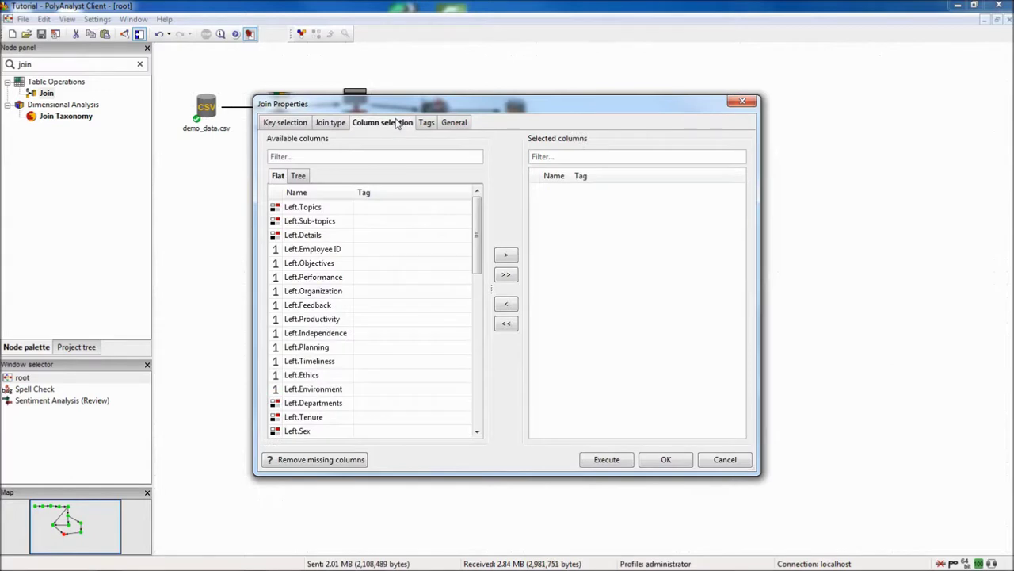
{"action": "left_click", "coordinate": [335, 209]}
{"action": "key", "text": "shift+Down"}
{"action": "key", "text": "shift+Down"}
{"action": "key", "text": "shift+Down"}
{"action": "key", "text": "shift+Down"}
{"action": "key", "text": "shift+Down"}
{"action": "key", "text": "shift+Down"}
{"action": "key", "text": "shift+Down"}
{"action": "key", "text": "shift+Down"}
{"action": "key", "text": "shift+Down"}
{"action": "key", "text": "shift+Down"}
{"action": "key", "text": "shift+Down"}
{"action": "key", "text": "shift+Down"}
{"action": "key", "text": "shift+Down"}
{"action": "key", "text": "shift+Down"}
{"action": "key", "text": "shift+Down"}
{"action": "key", "text": "shift+Down"}
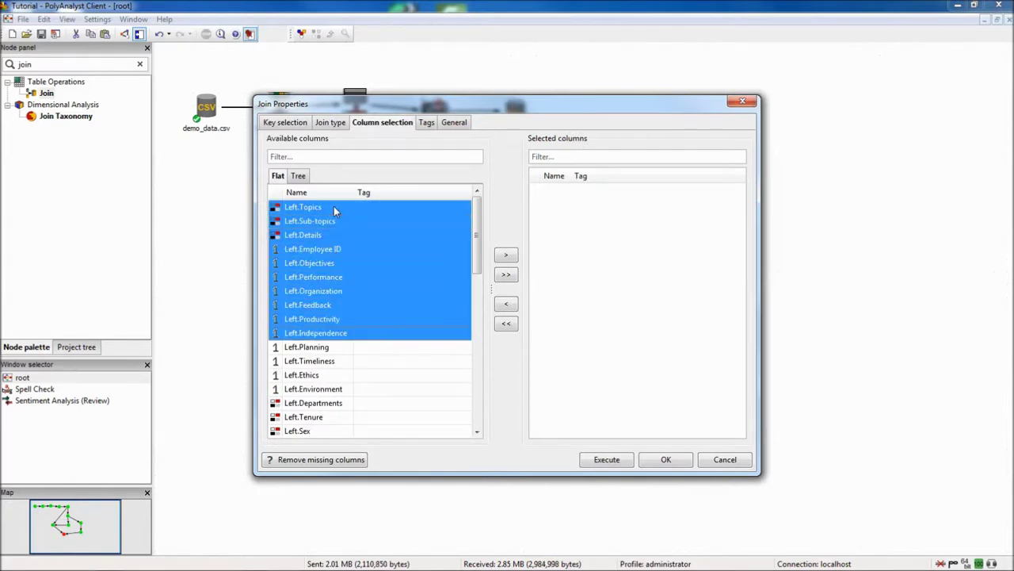
{"action": "key", "text": "shift+Down"}
{"action": "key", "text": "shift+Down"}
{"action": "key", "text": "shift+Down"}
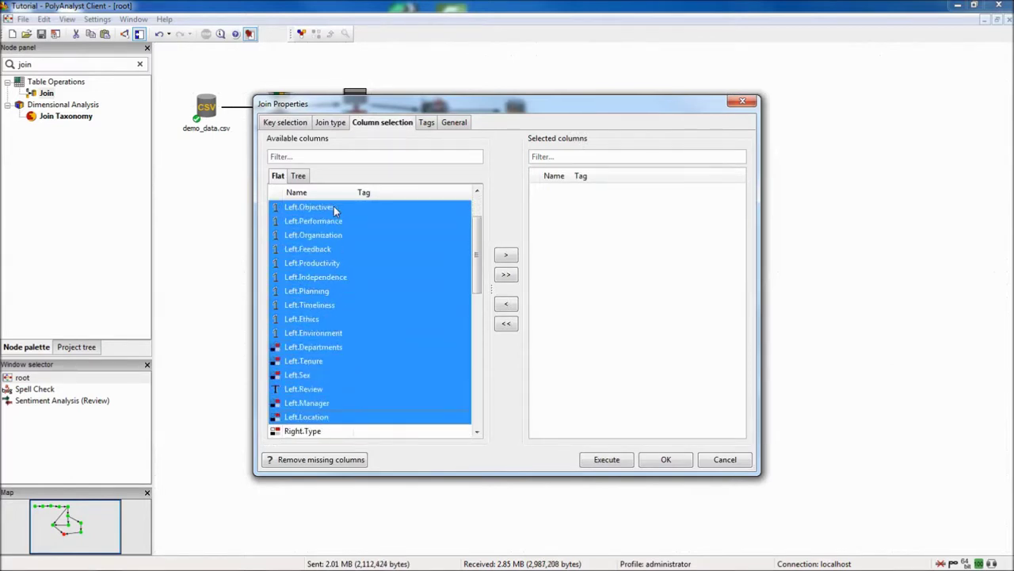
{"action": "left_click", "coordinate": [507, 254]}
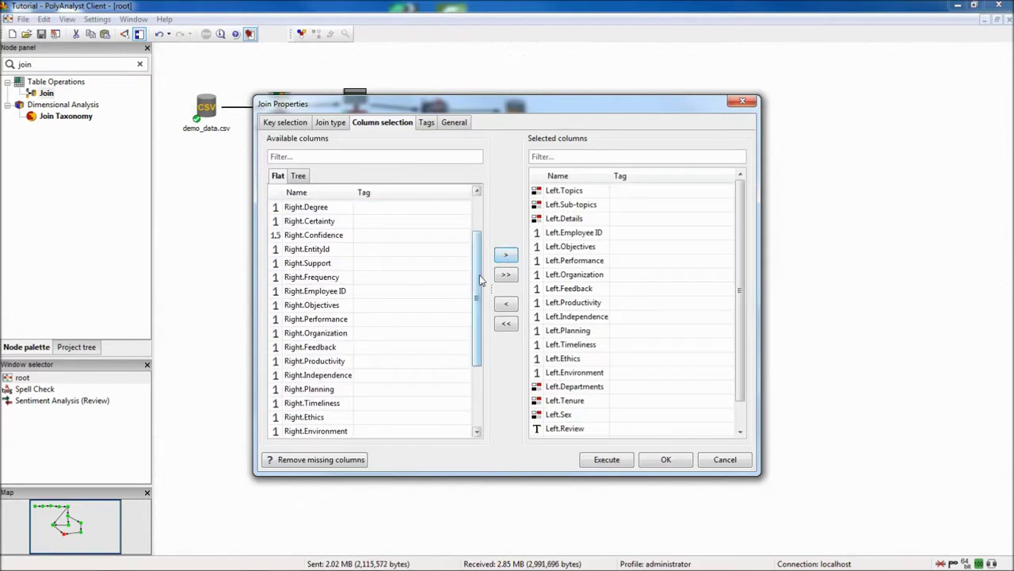
{"action": "scroll", "coordinate": [475, 238], "scroll_direction": "up", "scroll_amount": 2}
{"action": "left_click", "coordinate": [351, 210]}
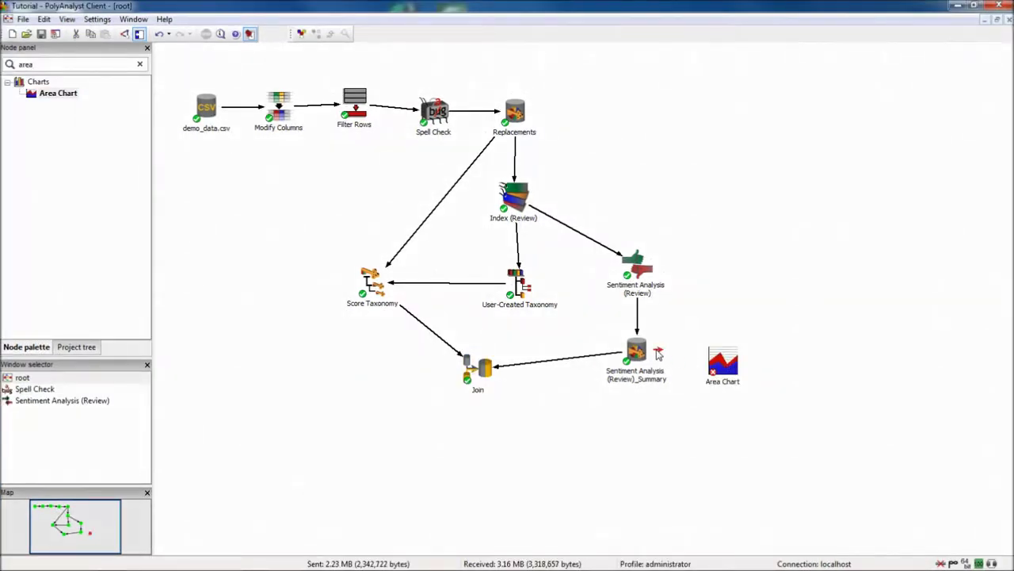
- Chart the summary as an Area Chart split by Type with Tenure on the X-axis, then open it
{"action": "left_click_drag", "start_coordinate": [665, 356], "coordinate": [717, 363]}
{"action": "right_click", "coordinate": [730, 361]}
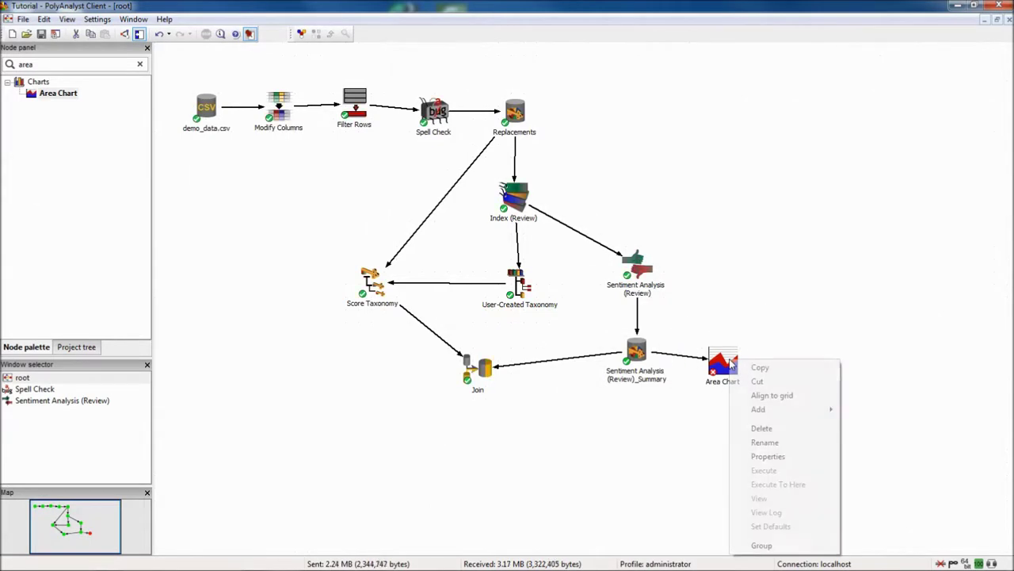
{"action": "left_click", "coordinate": [797, 454]}
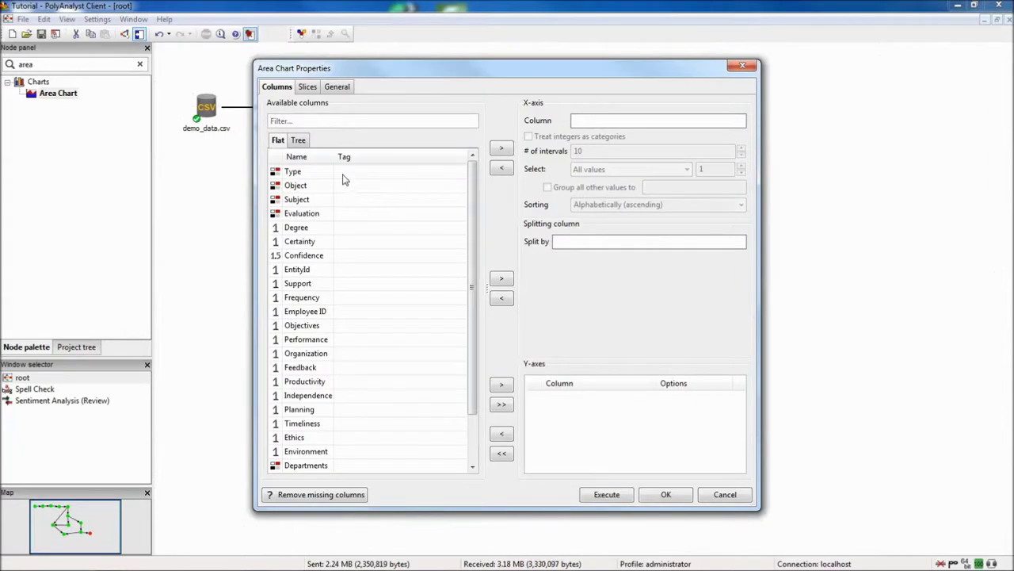
{"action": "left_click", "coordinate": [343, 175]}
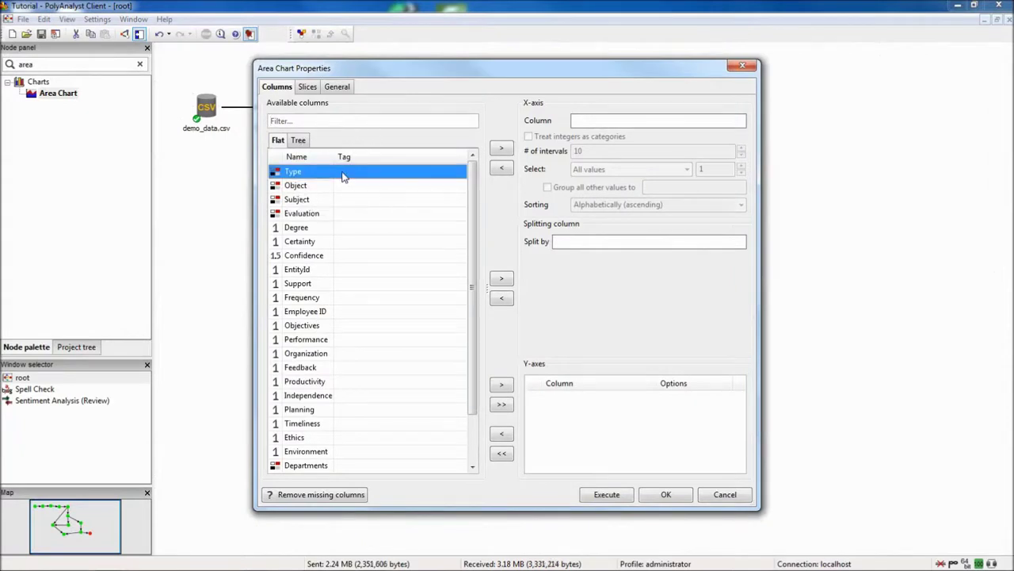
{"action": "left_click", "coordinate": [494, 281]}
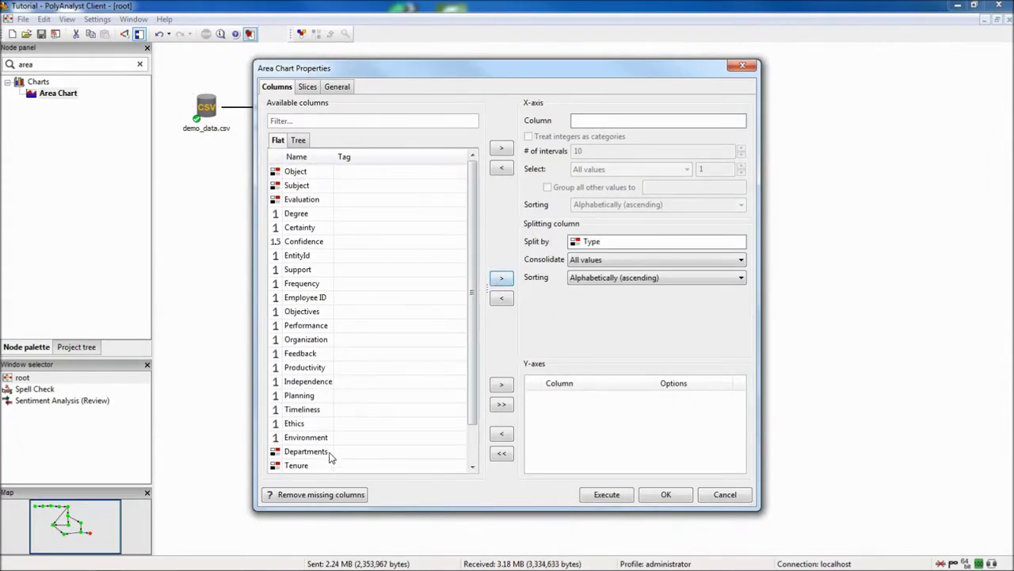
{"action": "left_click", "coordinate": [323, 466]}
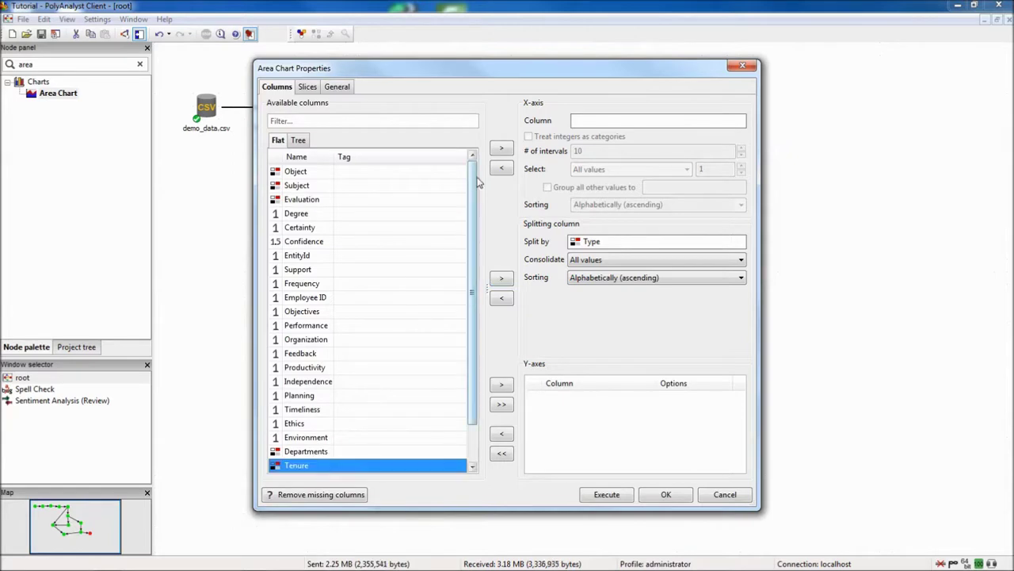
{"action": "left_click", "coordinate": [504, 149]}
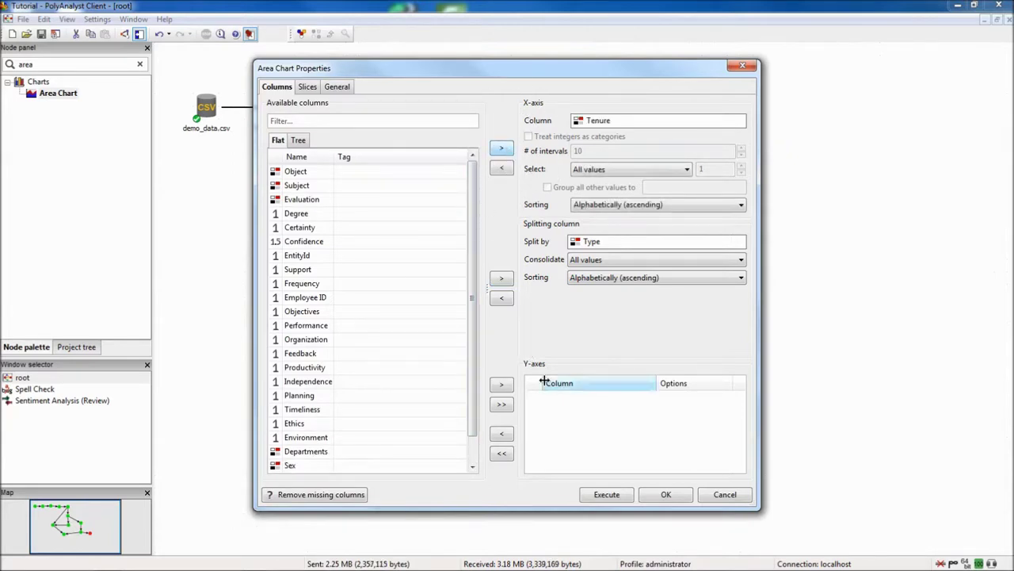
{"action": "left_click", "coordinate": [606, 496]}
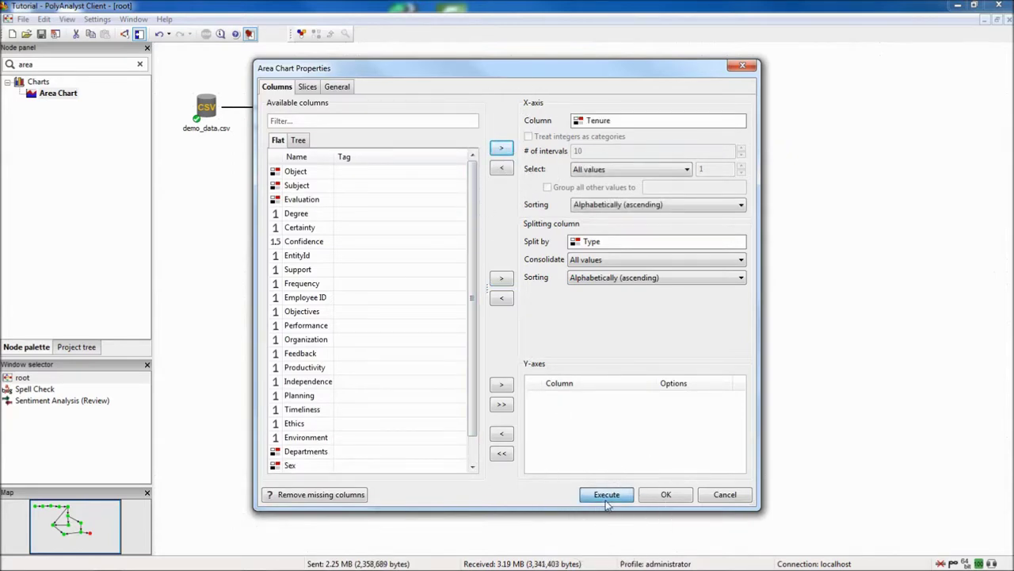
{"action": "double_click", "coordinate": [720, 364]}
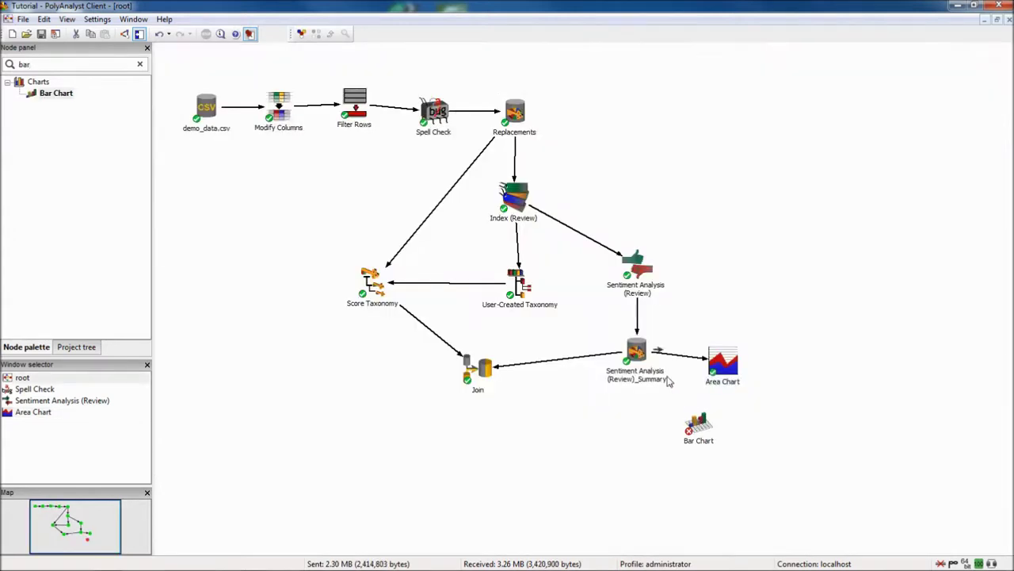
- Chart the sentiment summary as a Bar Chart of Departments split by Type, then run and open it
{"action": "left_click_drag", "start_coordinate": [659, 352], "coordinate": [701, 435]}
{"action": "right_click", "coordinate": [702, 435]}
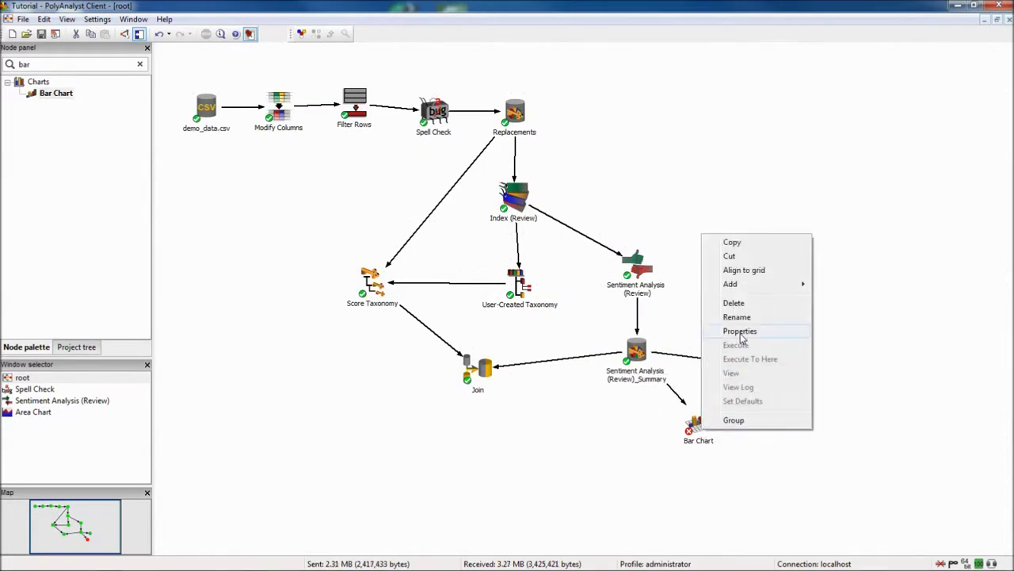
{"action": "left_click", "coordinate": [740, 333]}
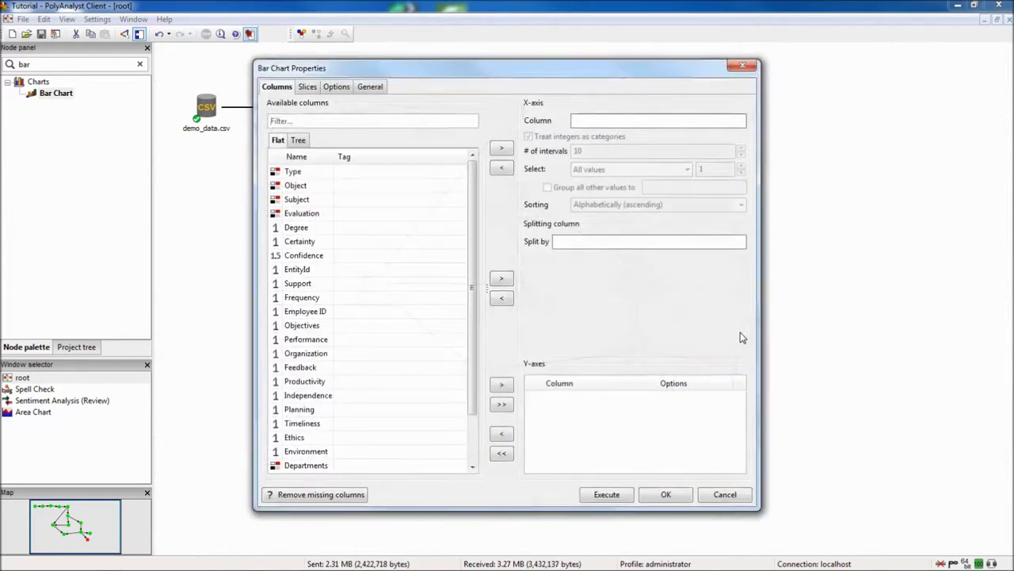
{"action": "left_click", "coordinate": [332, 174]}
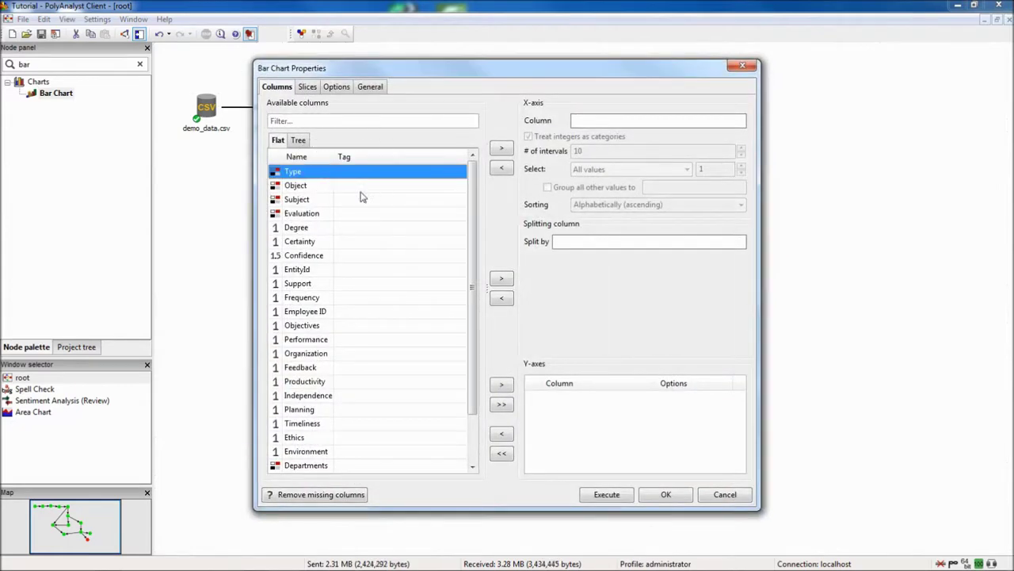
{"action": "left_click", "coordinate": [502, 280]}
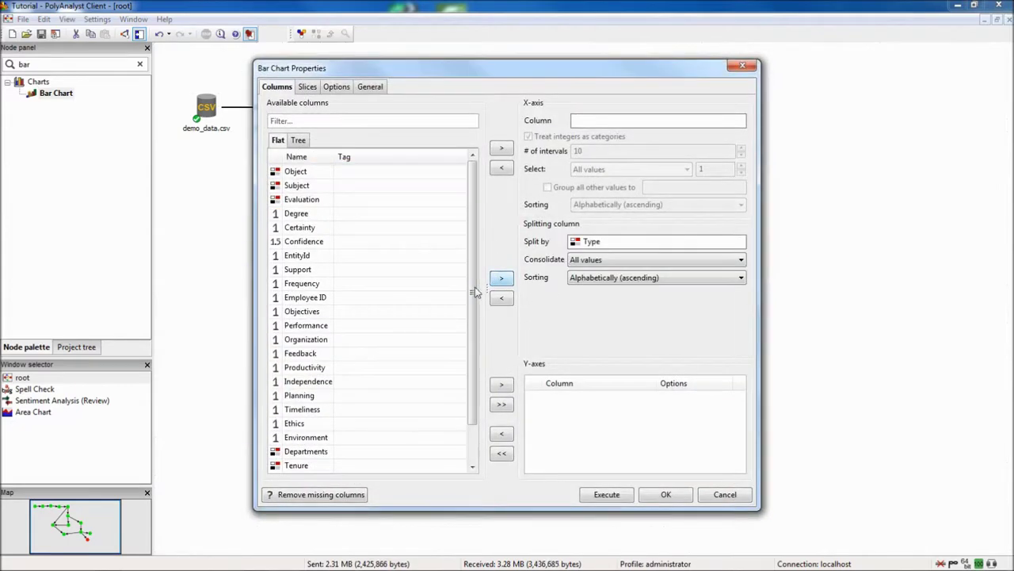
{"action": "left_click", "coordinate": [325, 452]}
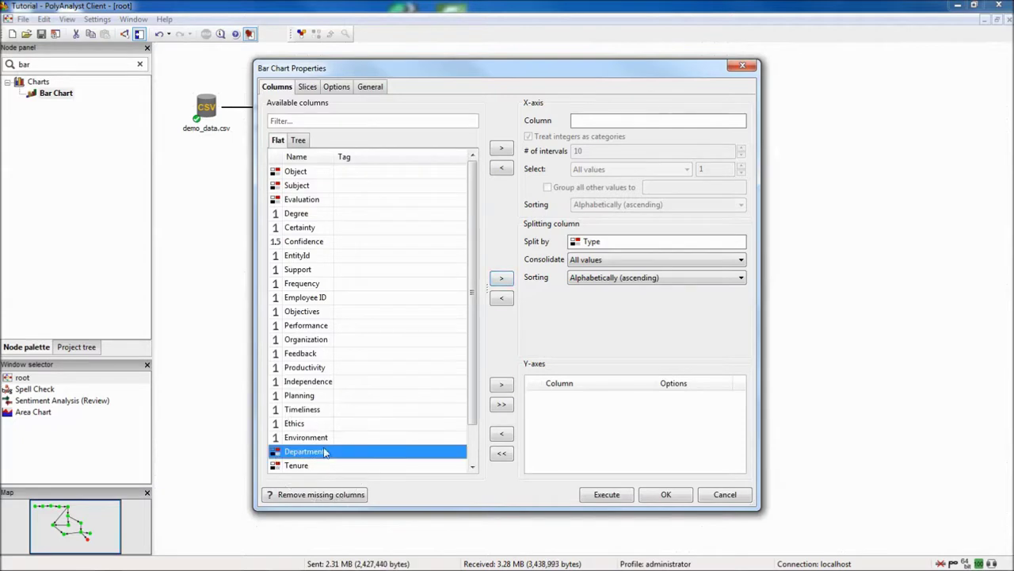
{"action": "left_click", "coordinate": [502, 149]}
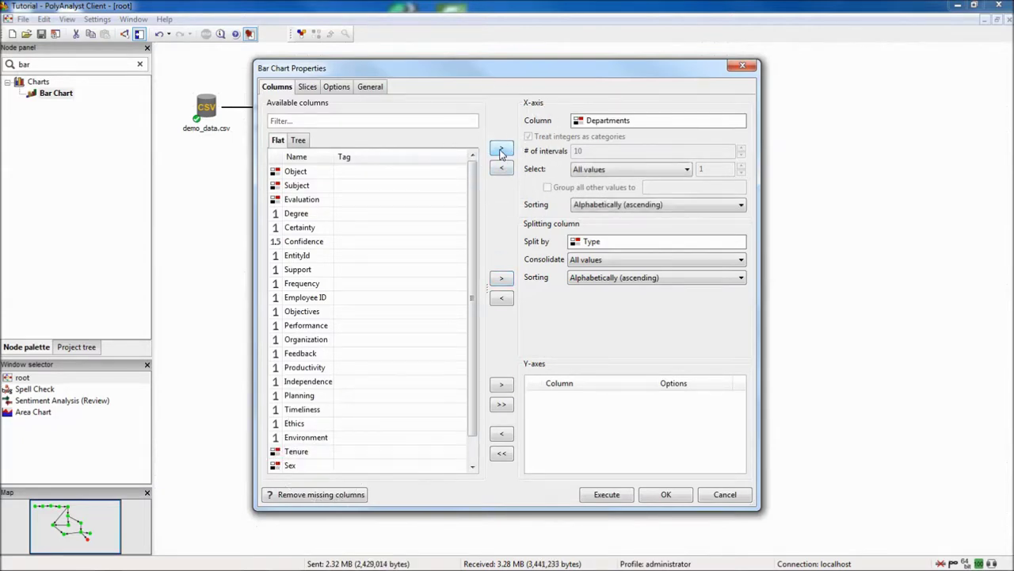
{"action": "left_click", "coordinate": [602, 492]}
{"action": "double_click", "coordinate": [699, 428]}
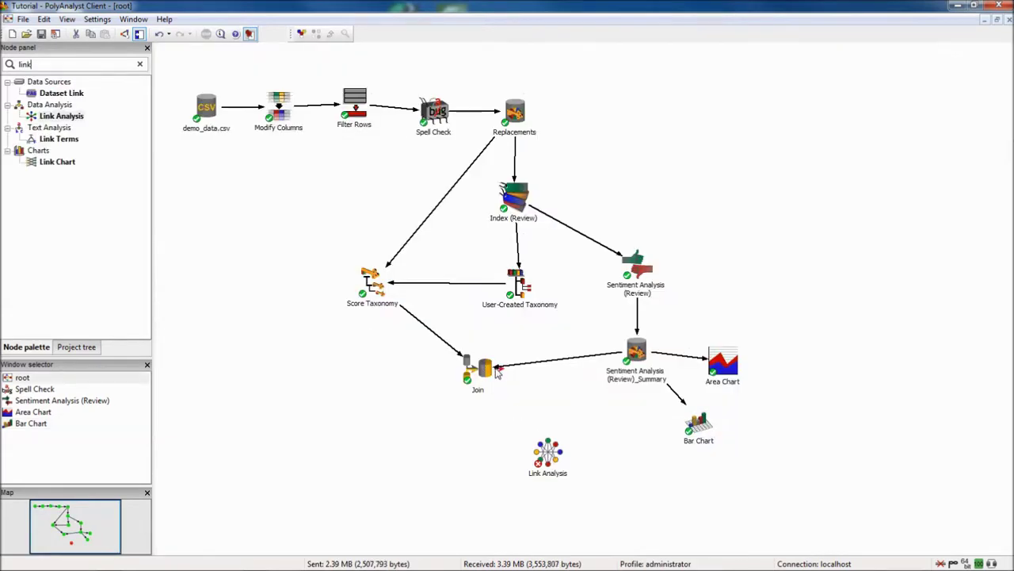
- Feed Join into Link Analysis on Departments and Sex, run it and open the results
{"action": "left_click_drag", "start_coordinate": [500, 378], "coordinate": [548, 451]}
{"action": "right_click", "coordinate": [550, 452]}
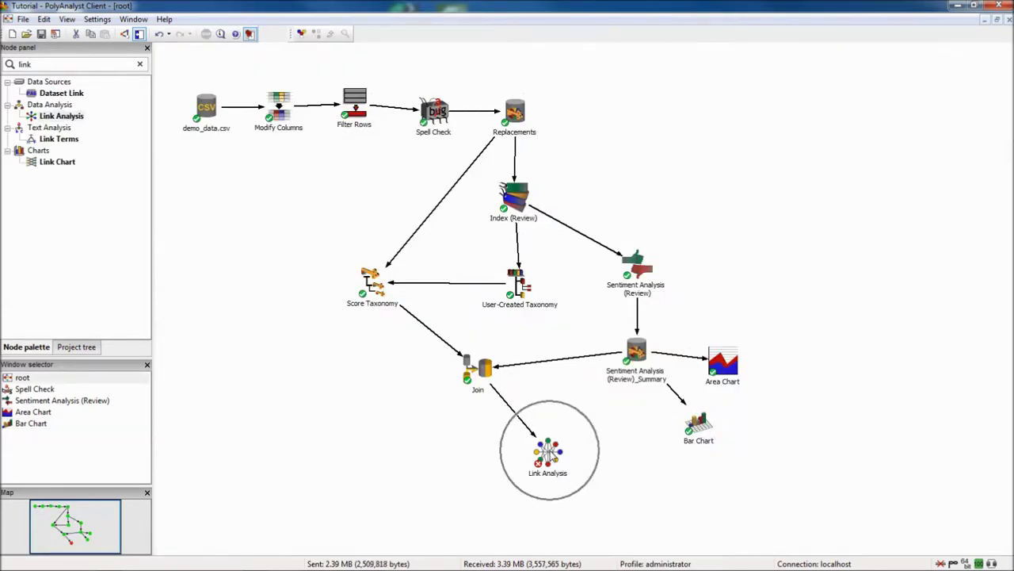
{"action": "left_click", "coordinate": [607, 353]}
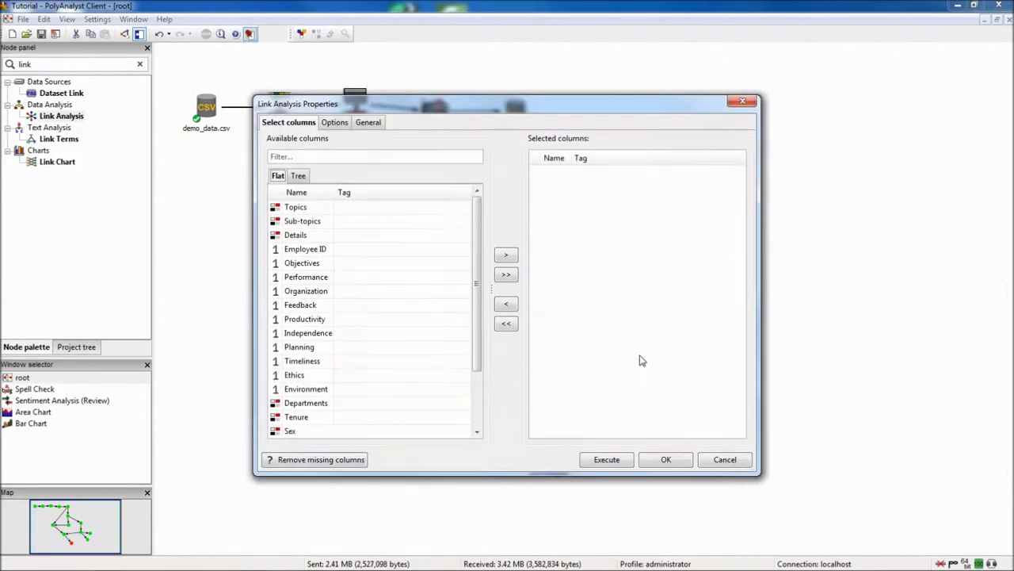
{"action": "left_click", "coordinate": [328, 404]}
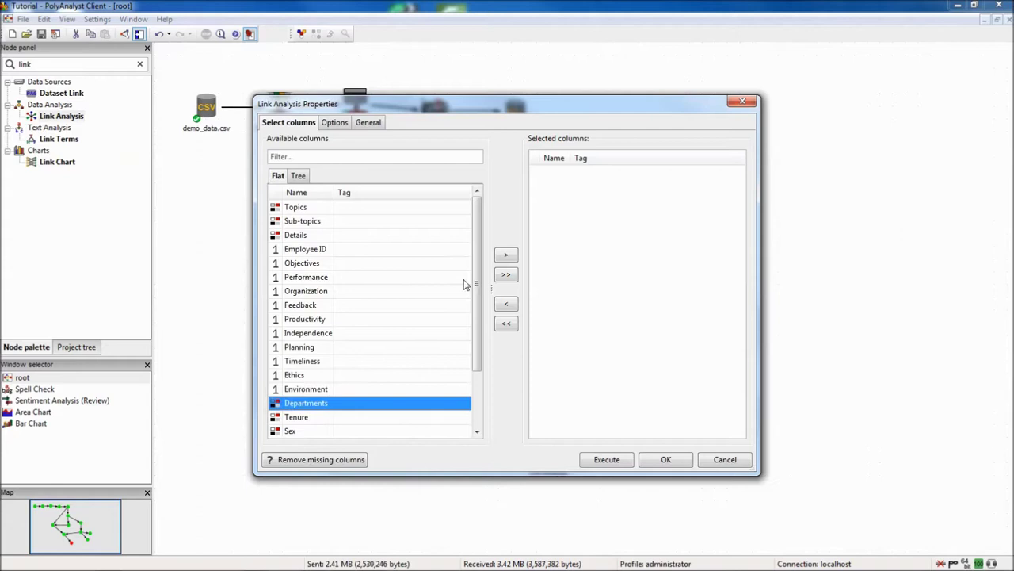
{"action": "left_click", "coordinate": [506, 255]}
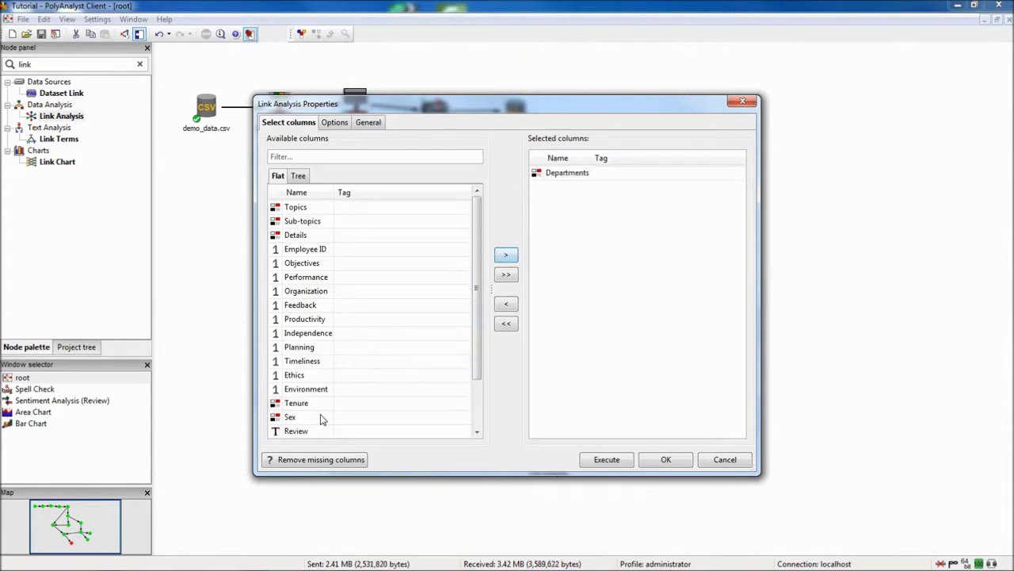
{"action": "left_click", "coordinate": [323, 419]}
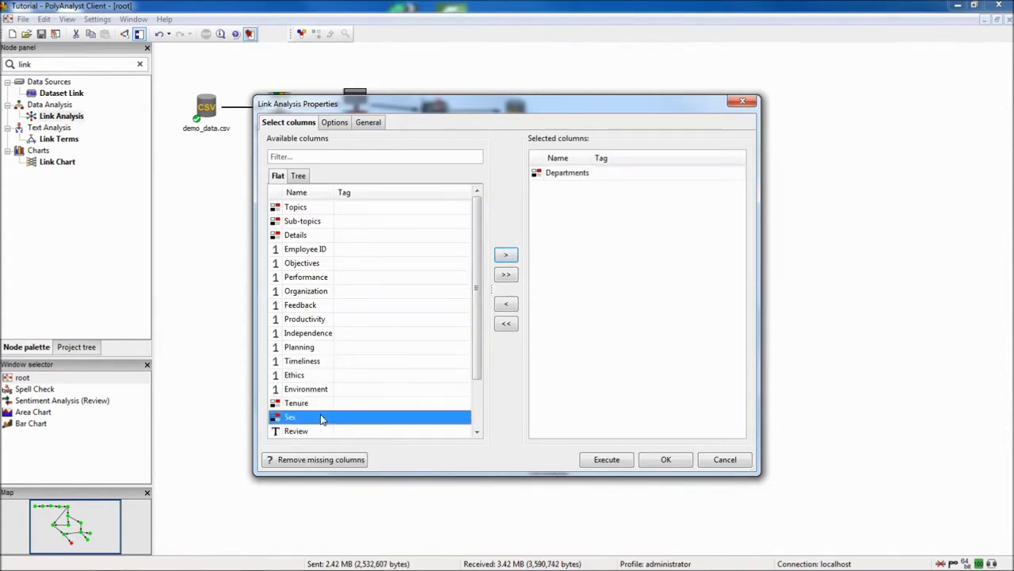
{"action": "left_click", "coordinate": [505, 255]}
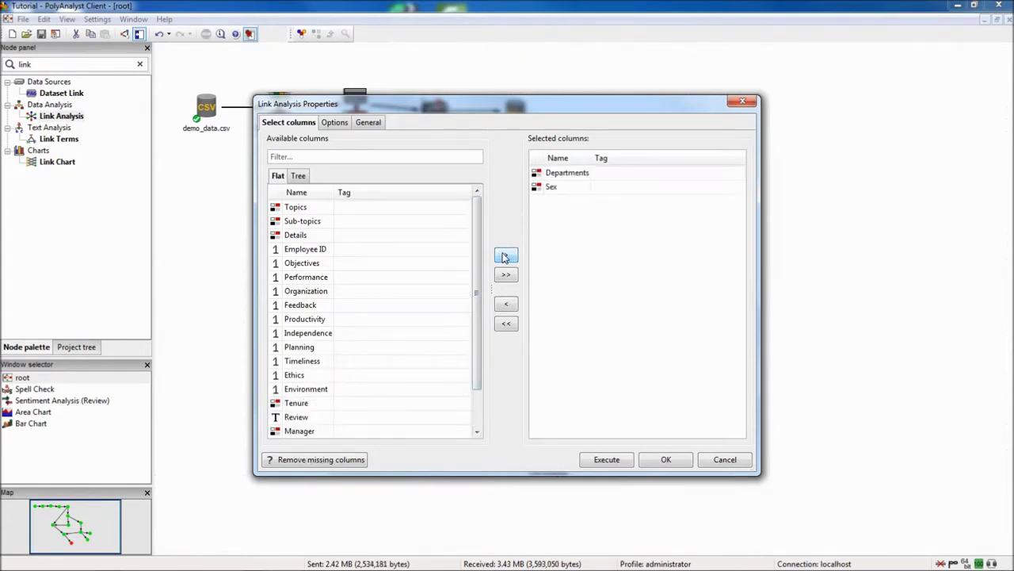
{"action": "left_click", "coordinate": [608, 460]}
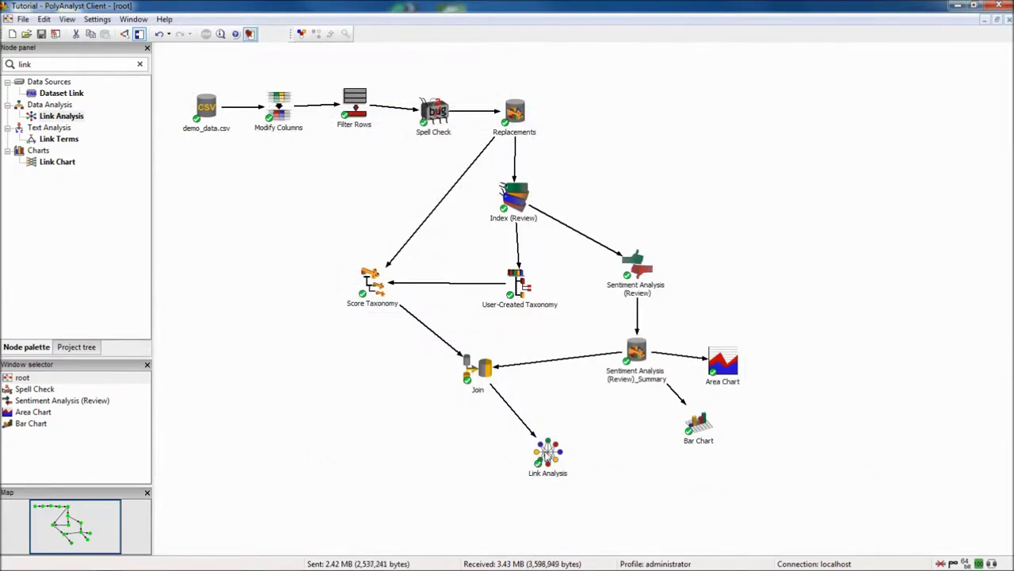
{"action": "left_click", "coordinate": [549, 454]}
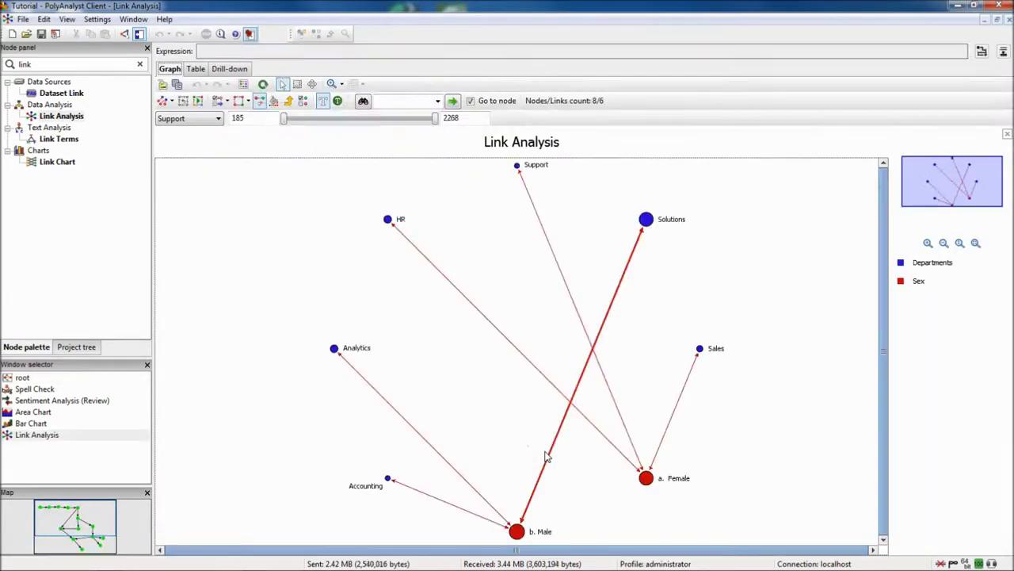
- Auto-arrange the Departments–Sex link graph with Perform layout
{"action": "left_click", "coordinate": [198, 102]}
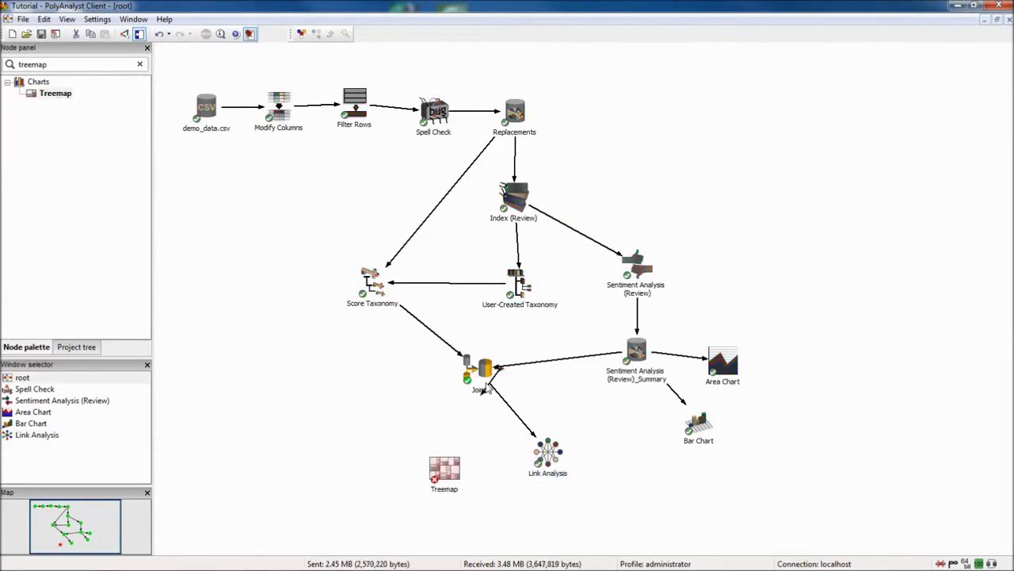
- Give the Treemap a Manager hierarchy, size and colour it by Type count, then run and open it
{"action": "right_click", "coordinate": [454, 474]}
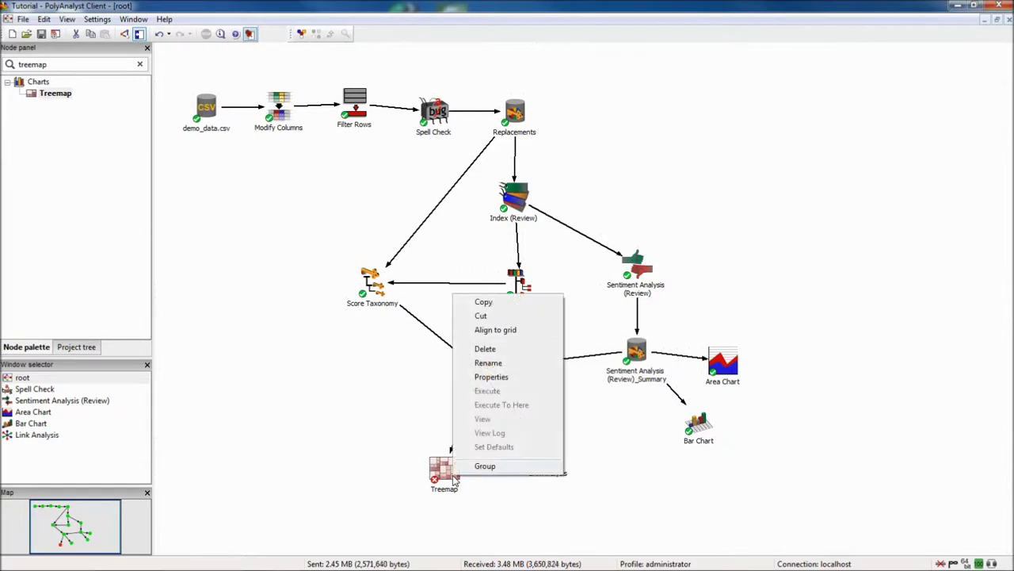
{"action": "left_click", "coordinate": [528, 380]}
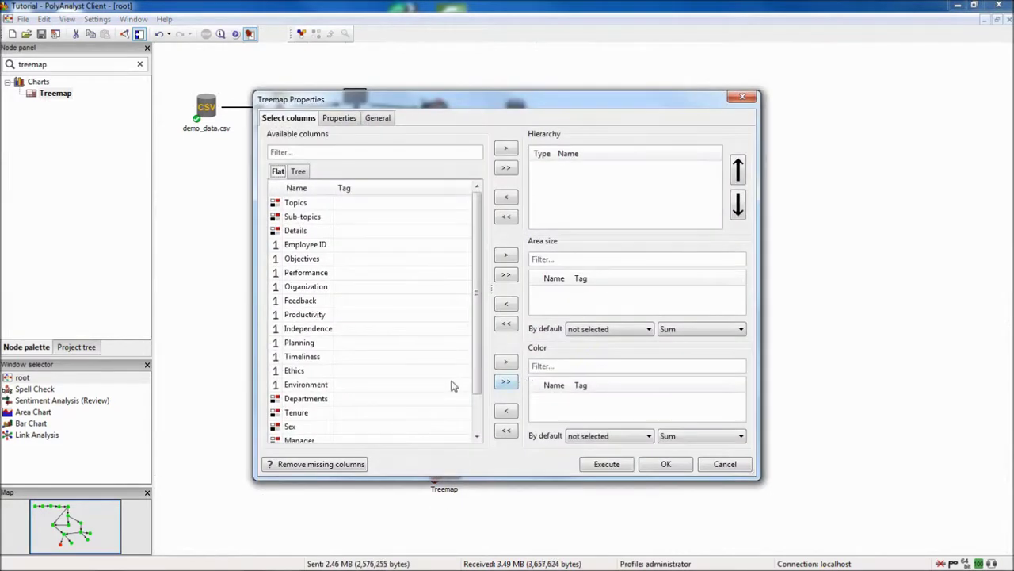
{"action": "left_click", "coordinate": [322, 441]}
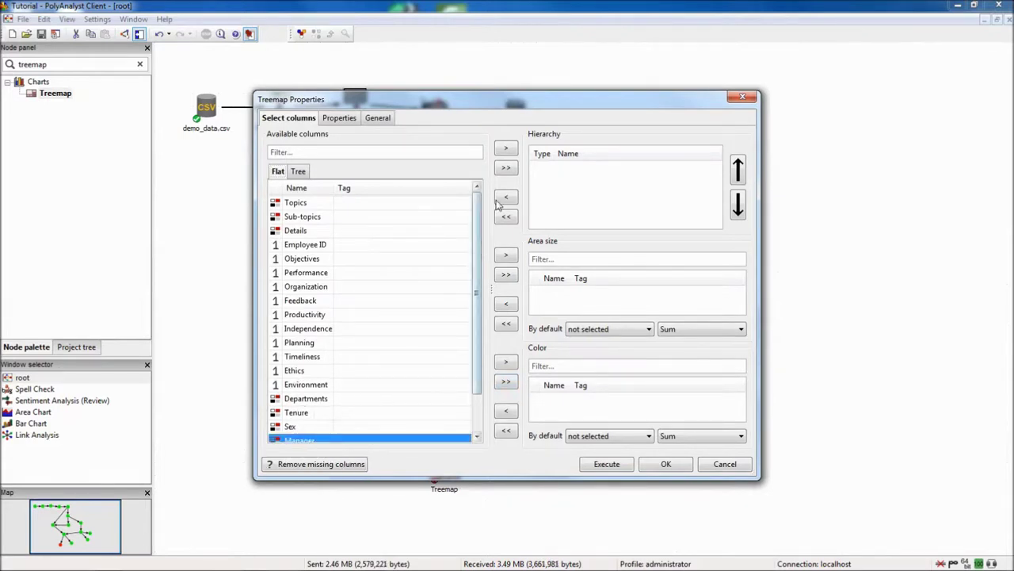
{"action": "left_click", "coordinate": [506, 150]}
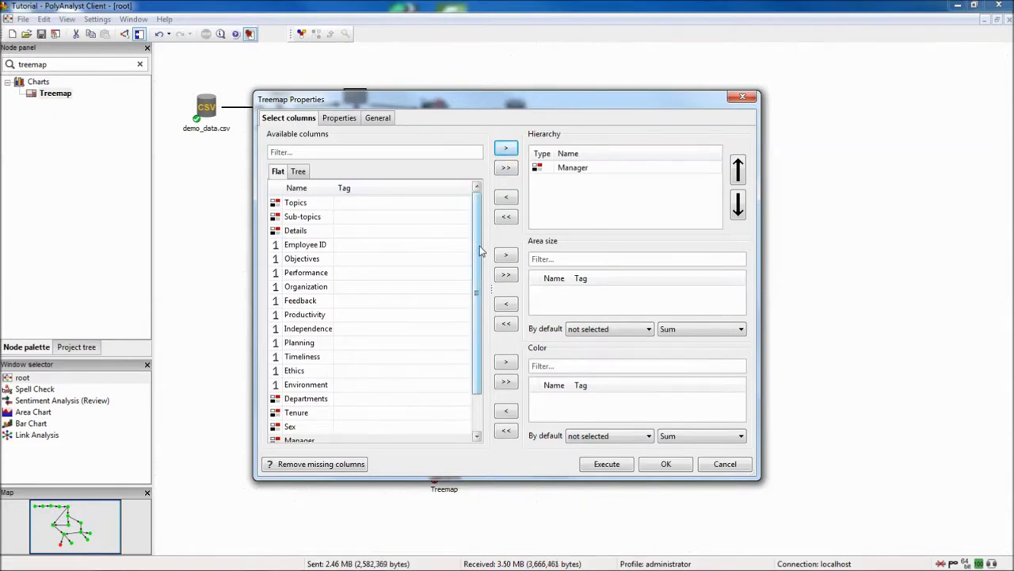
{"action": "left_click_drag", "start_coordinate": [479, 250], "coordinate": [486, 290]}
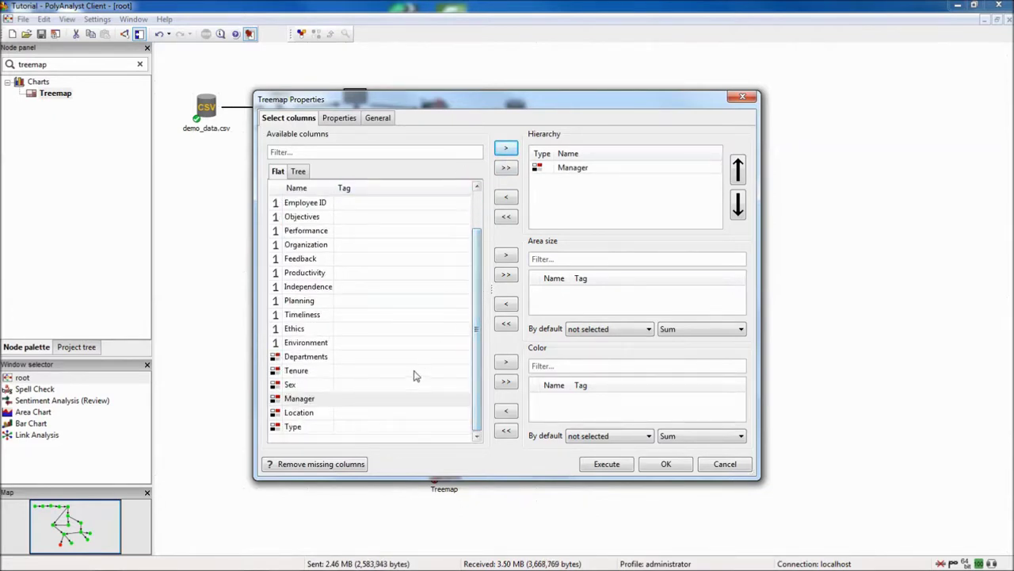
{"action": "left_click", "coordinate": [329, 428]}
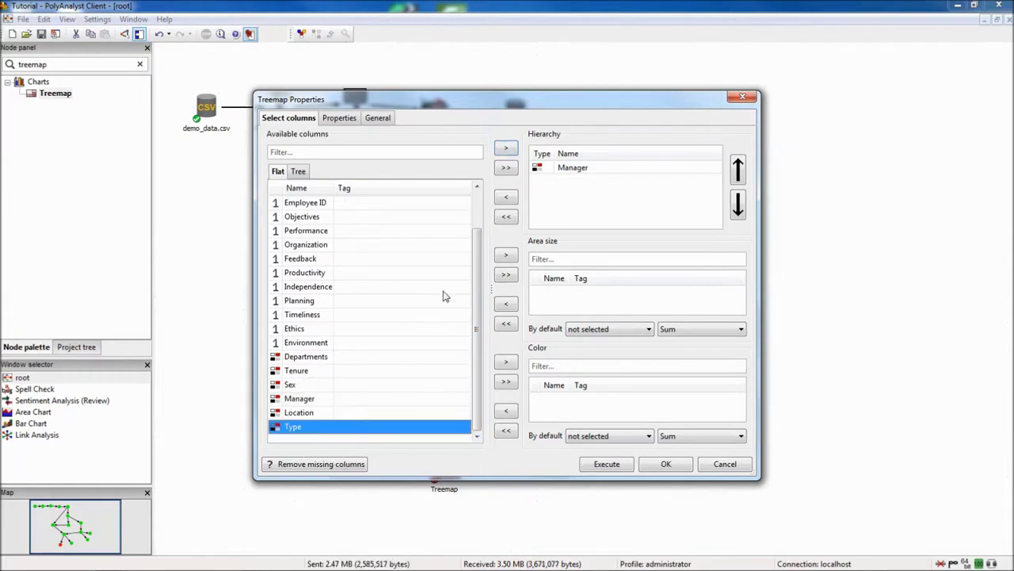
{"action": "left_click", "coordinate": [507, 256]}
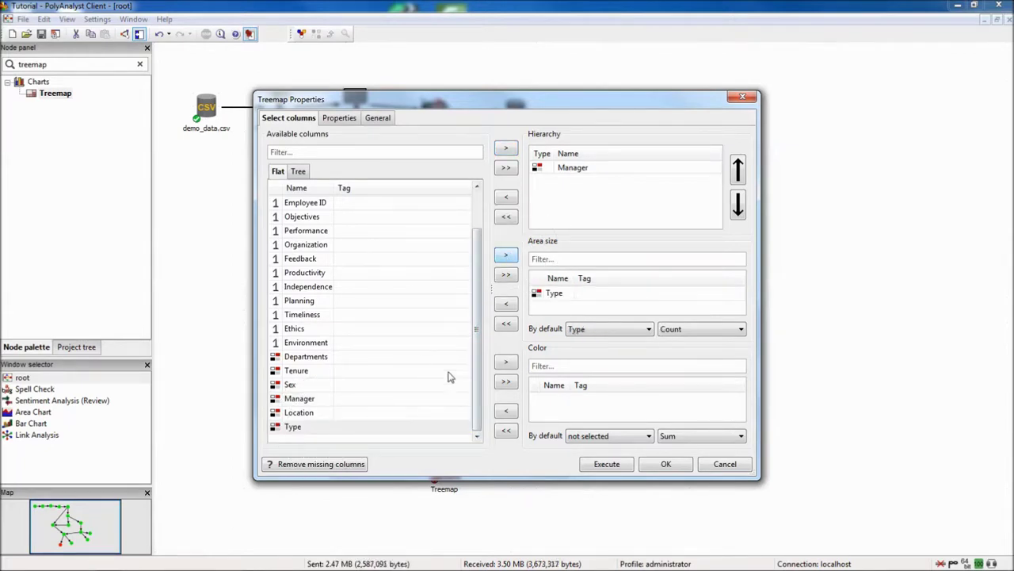
{"action": "left_click", "coordinate": [507, 363]}
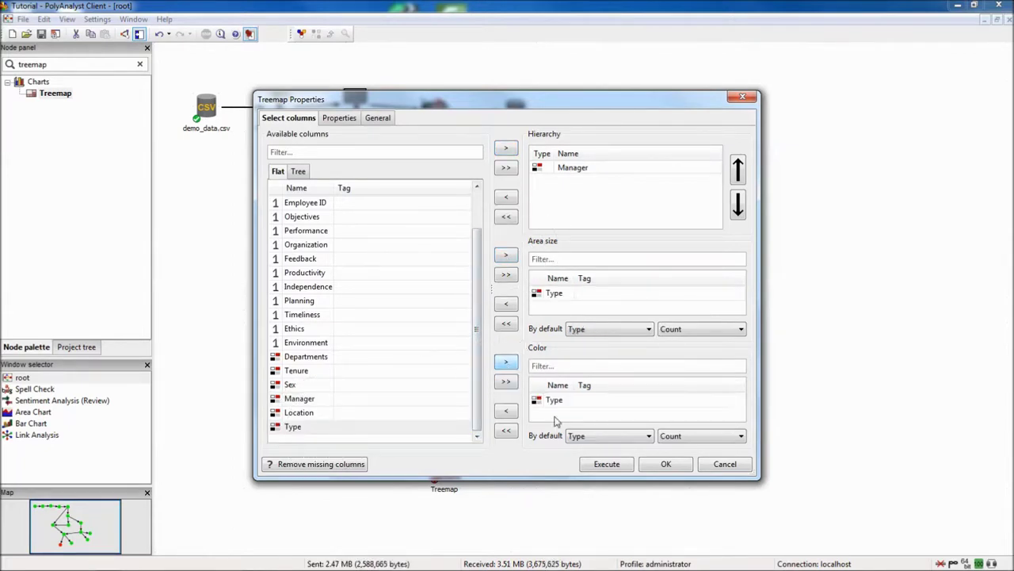
{"action": "left_click", "coordinate": [626, 468]}
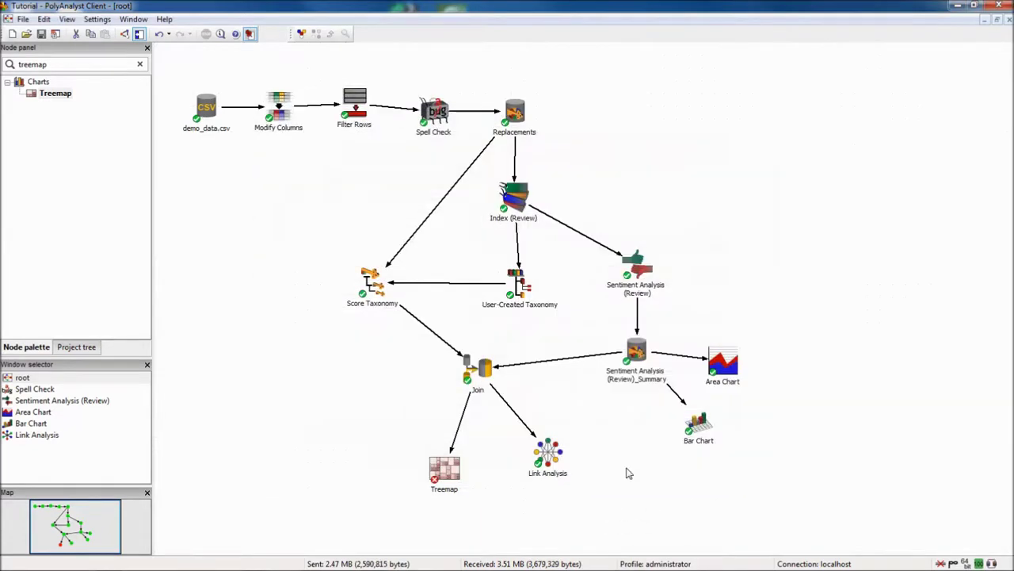
{"action": "double_click", "coordinate": [456, 468]}
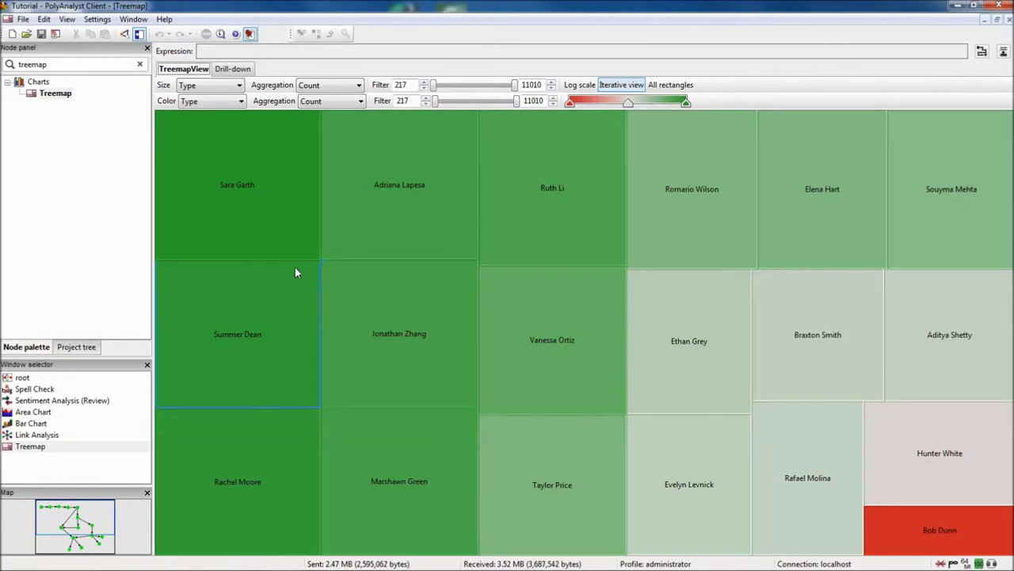
- After reviewing the per-manager treemap, connect Join's output to the new OLAP Table node
{"action": "mouse_move", "coordinate": [276, 225]}
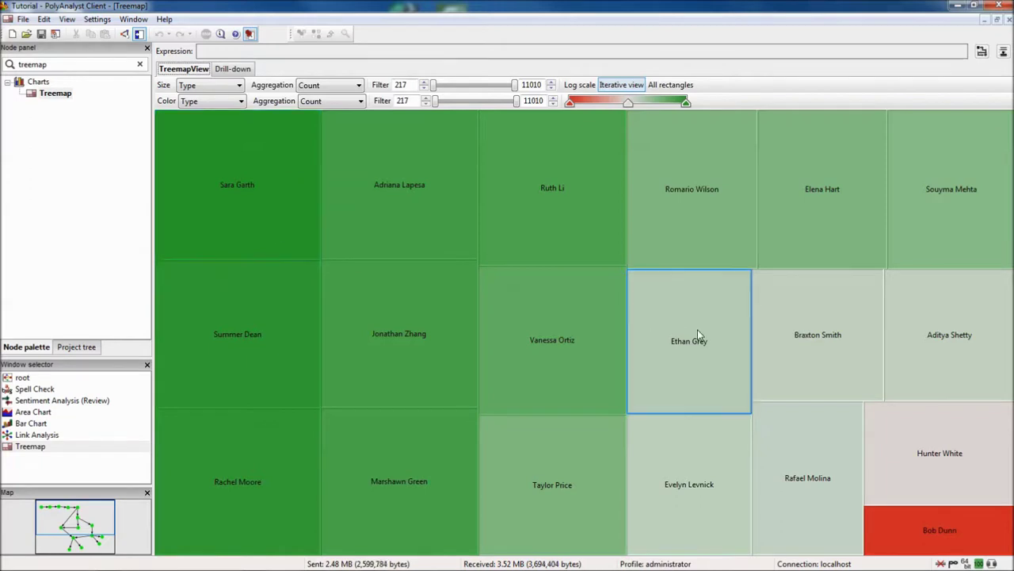
{"action": "mouse_move", "coordinate": [697, 329]}
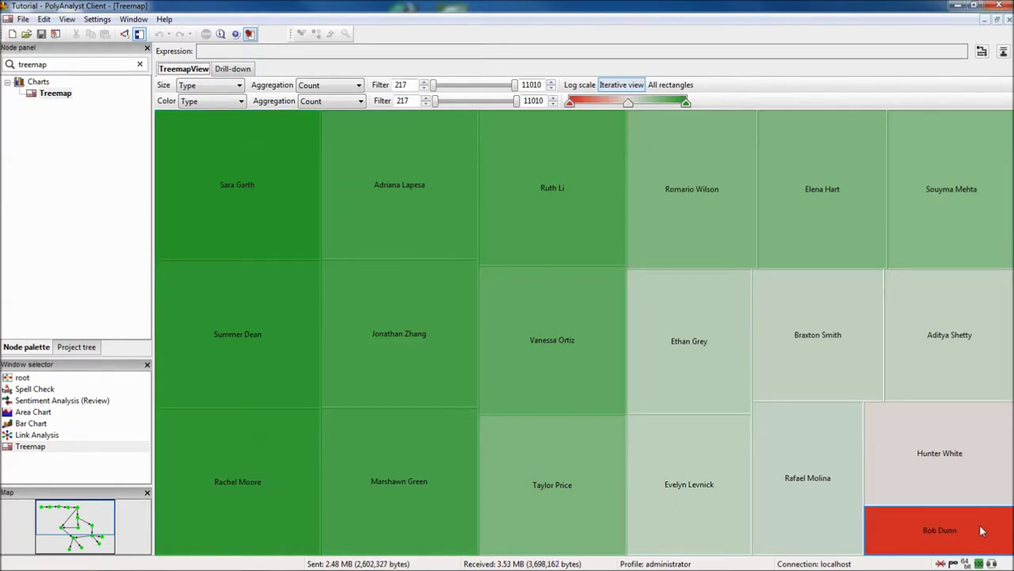
{"action": "mouse_move", "coordinate": [981, 531]}
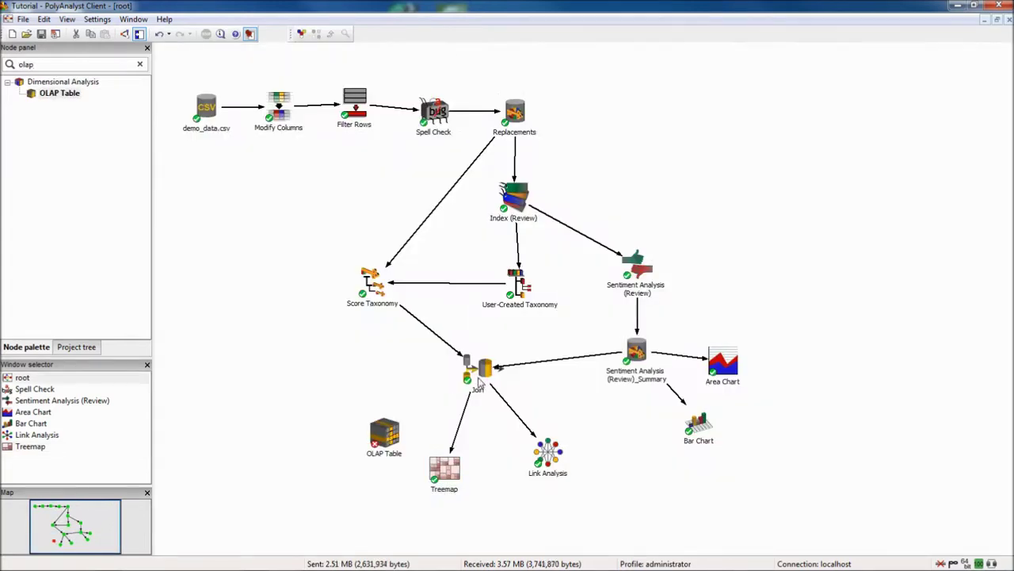
{"action": "left_click_drag", "start_coordinate": [500, 372], "coordinate": [388, 444]}
- Add Topics, Sex and Type as the OLAP Table's dimension columns
{"action": "right_click", "coordinate": [388, 444]}
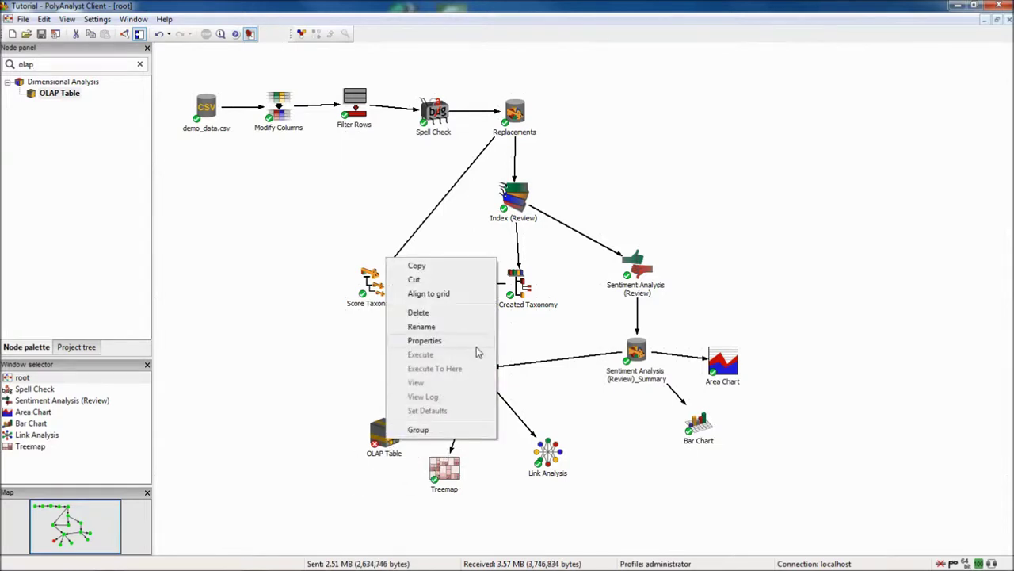
{"action": "left_click", "coordinate": [425, 340]}
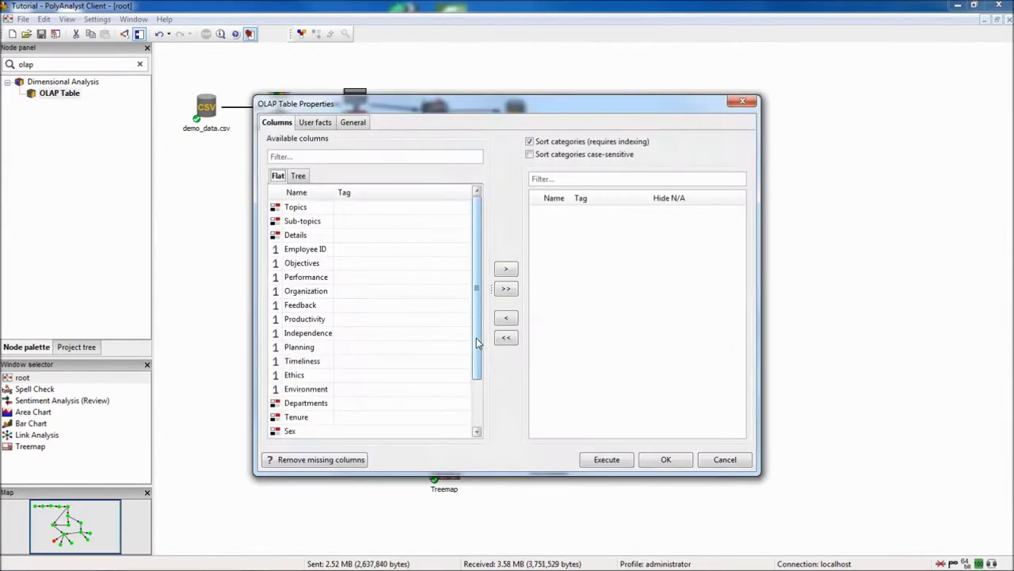
{"action": "left_click", "coordinate": [321, 208]}
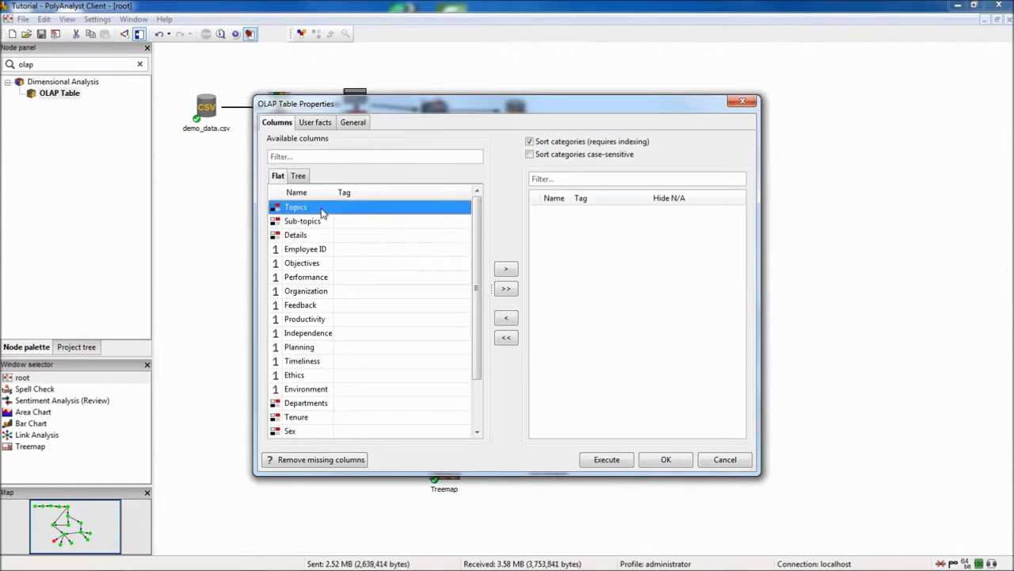
{"action": "left_click", "coordinate": [505, 270]}
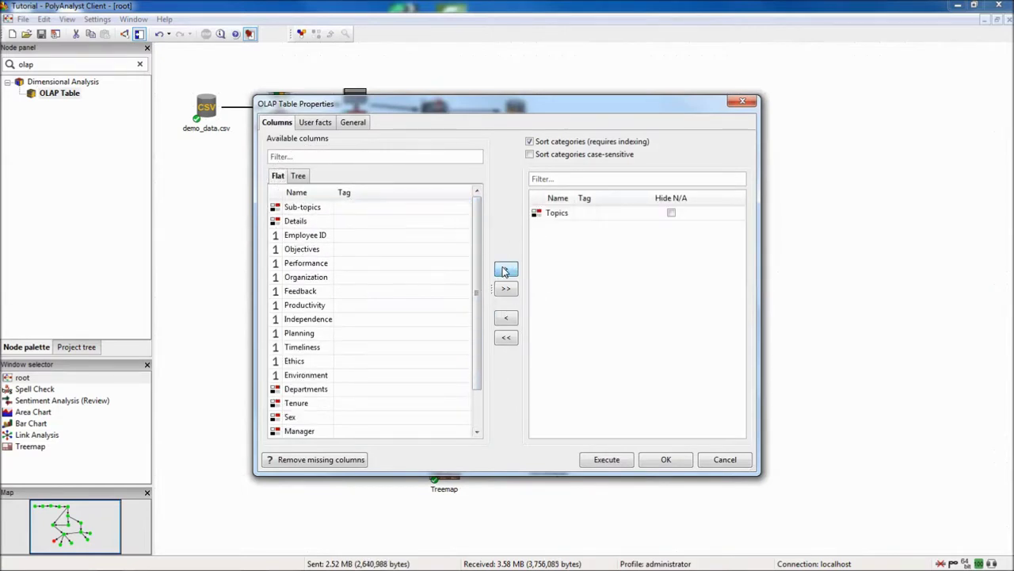
{"action": "left_click", "coordinate": [317, 419]}
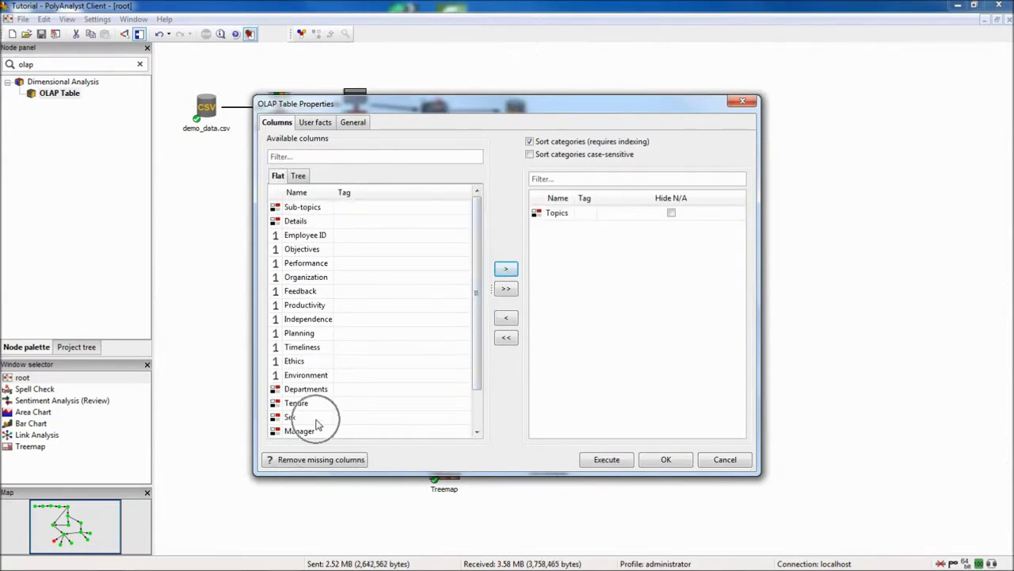
{"action": "left_click", "coordinate": [504, 270]}
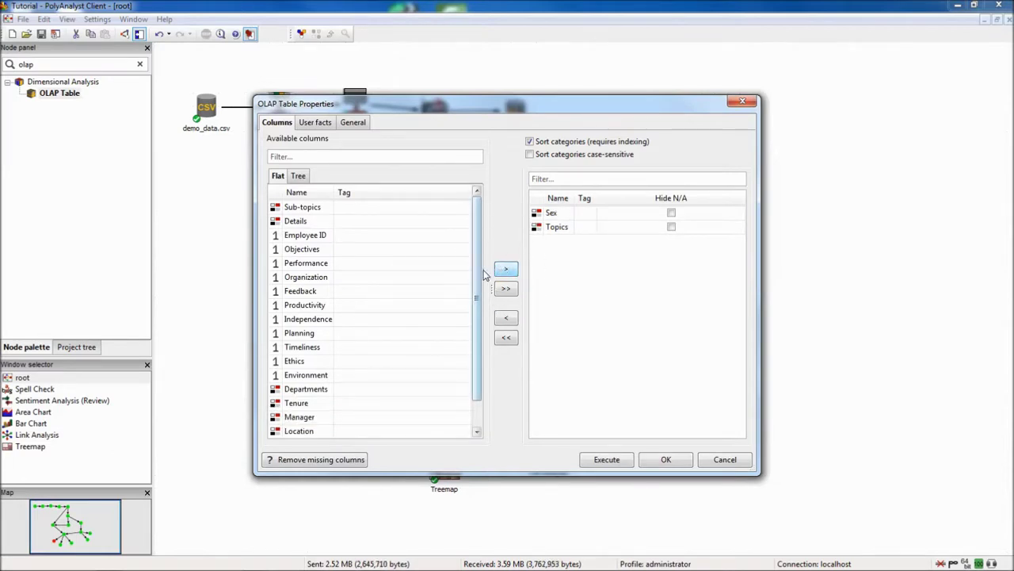
{"action": "scroll", "coordinate": [476, 321], "scroll_direction": "down", "scroll_amount": 1}
{"action": "left_click", "coordinate": [326, 418]}
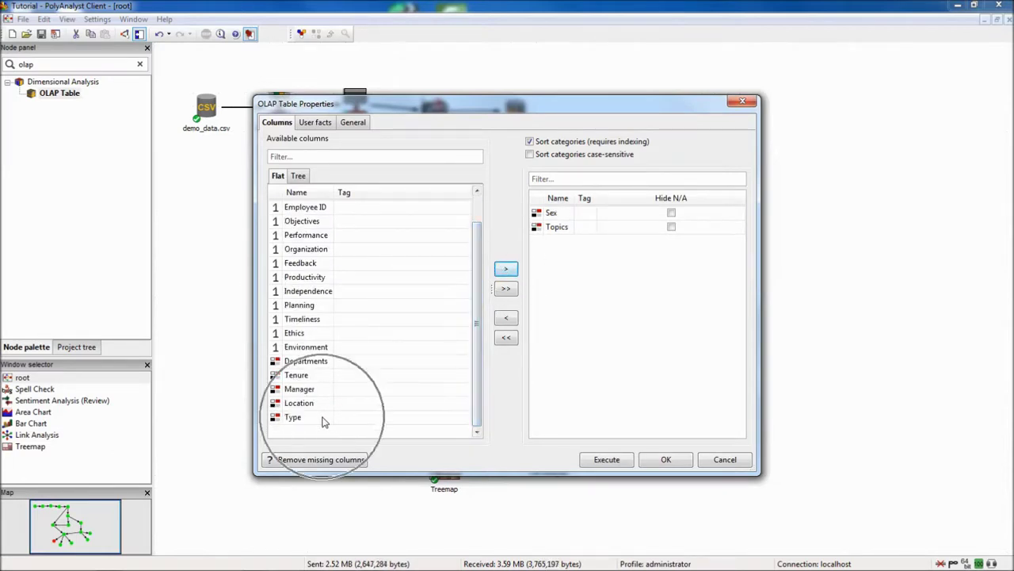
{"action": "left_click", "coordinate": [507, 269]}
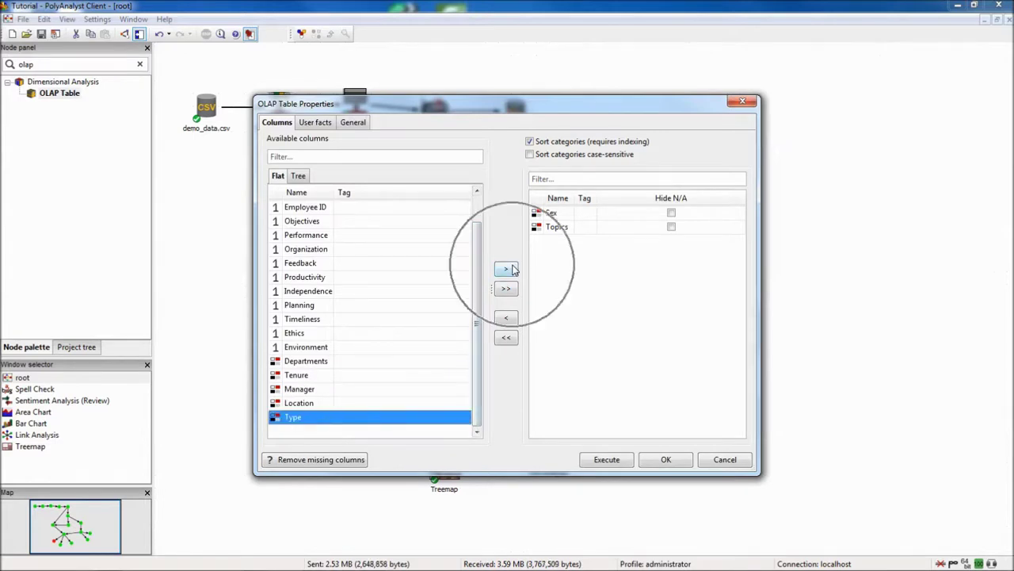
- Enable Hide N/A for Sex, Topics and Type, then run the OLAP Table
{"action": "left_click", "coordinate": [672, 213]}
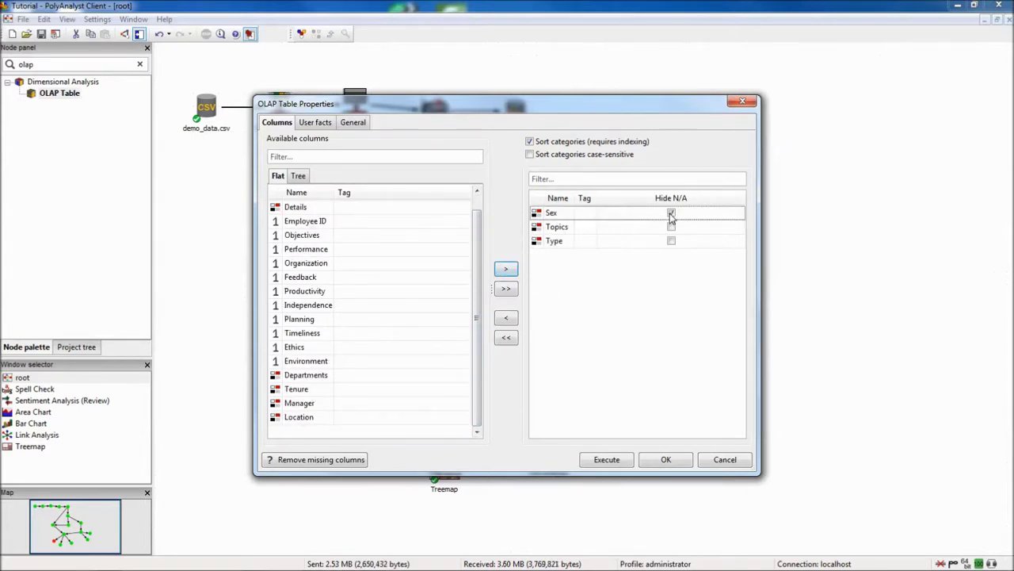
{"action": "left_click", "coordinate": [671, 227]}
{"action": "left_click", "coordinate": [671, 241]}
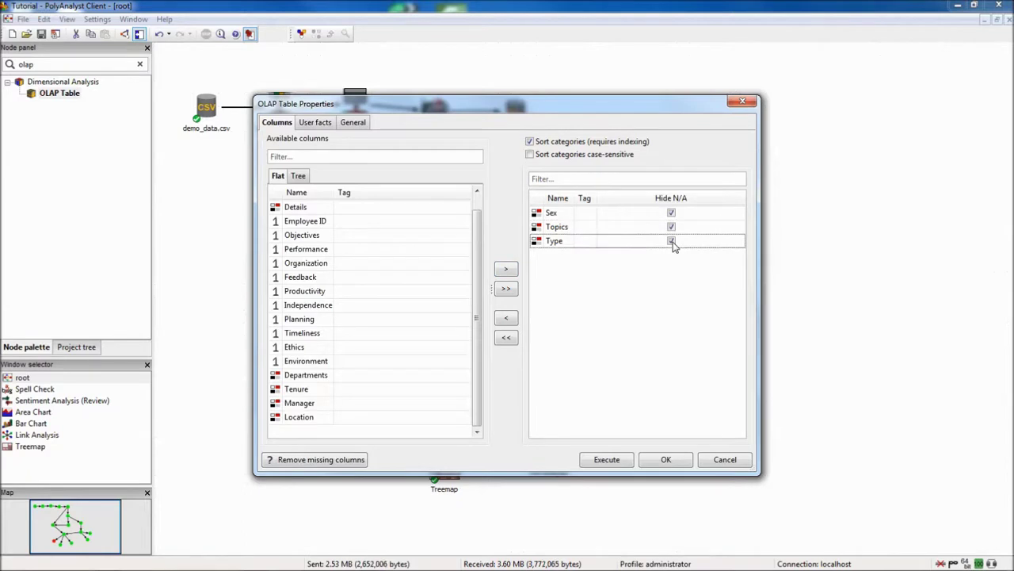
{"action": "left_click", "coordinate": [619, 463]}
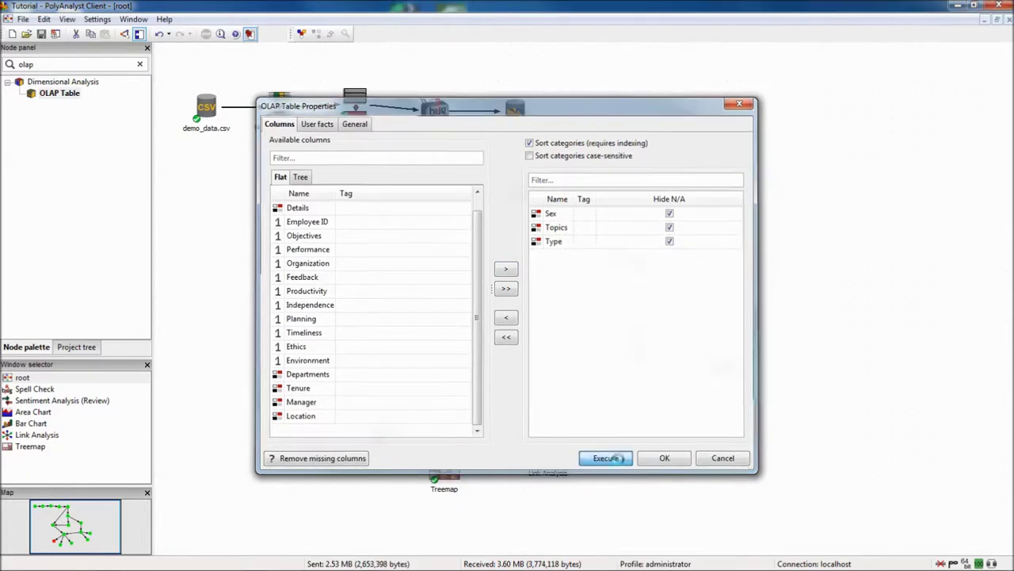
- Open the OLAP Table results and assign Sex to rows, Topics to columns, Type to pages
{"action": "double_click", "coordinate": [390, 440]}
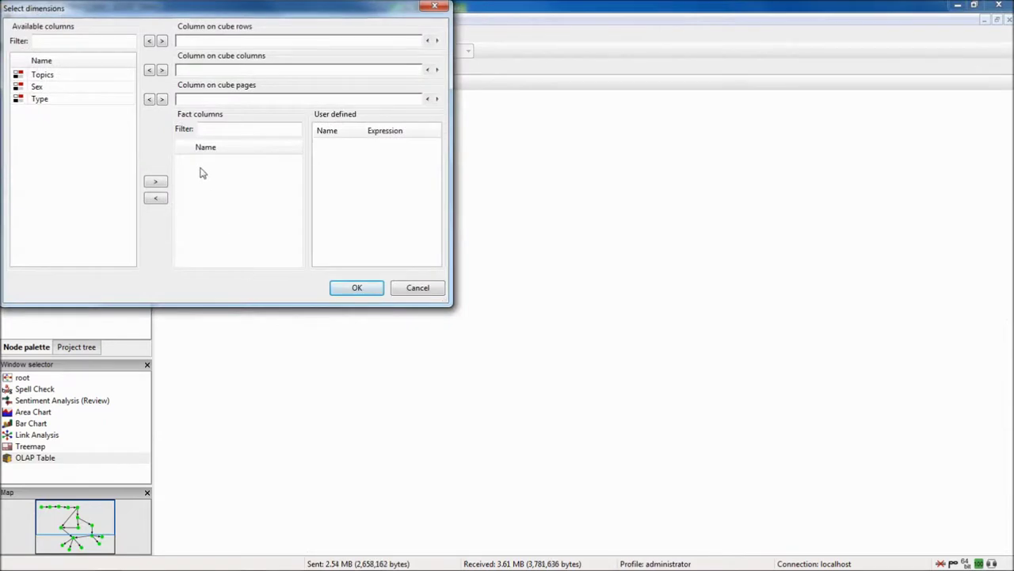
{"action": "left_click", "coordinate": [107, 88]}
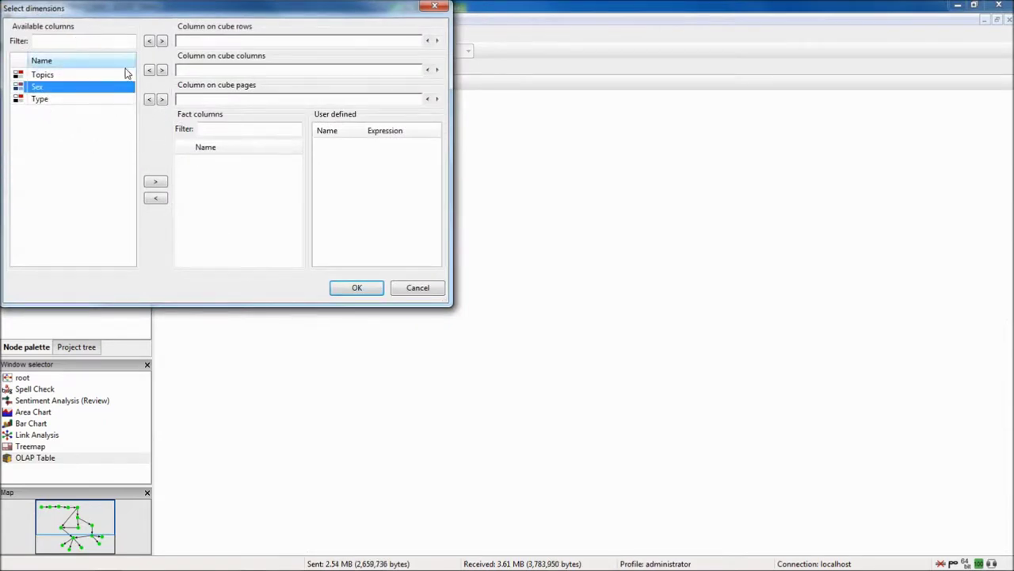
{"action": "left_click", "coordinate": [163, 42]}
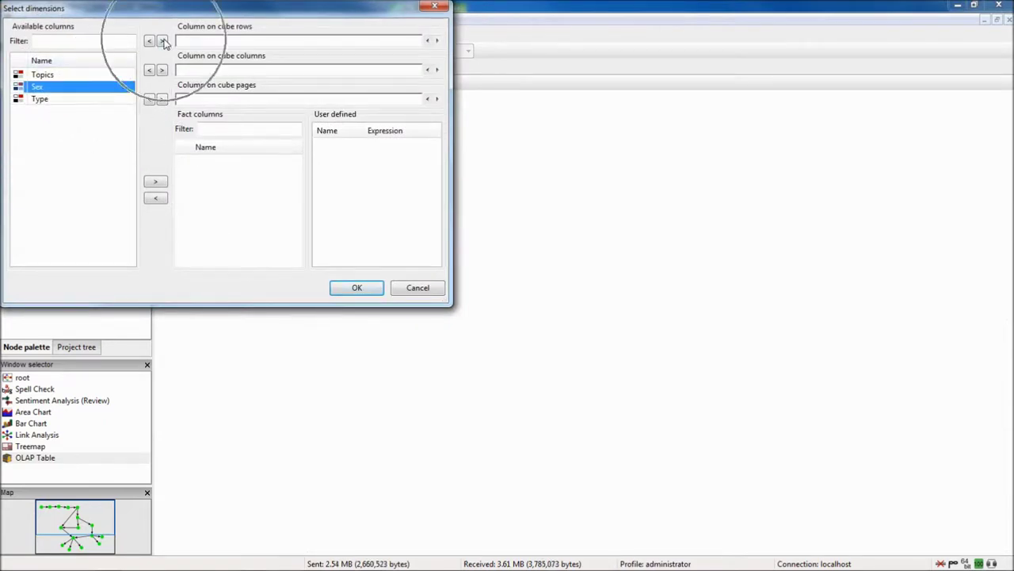
{"action": "left_click", "coordinate": [123, 79]}
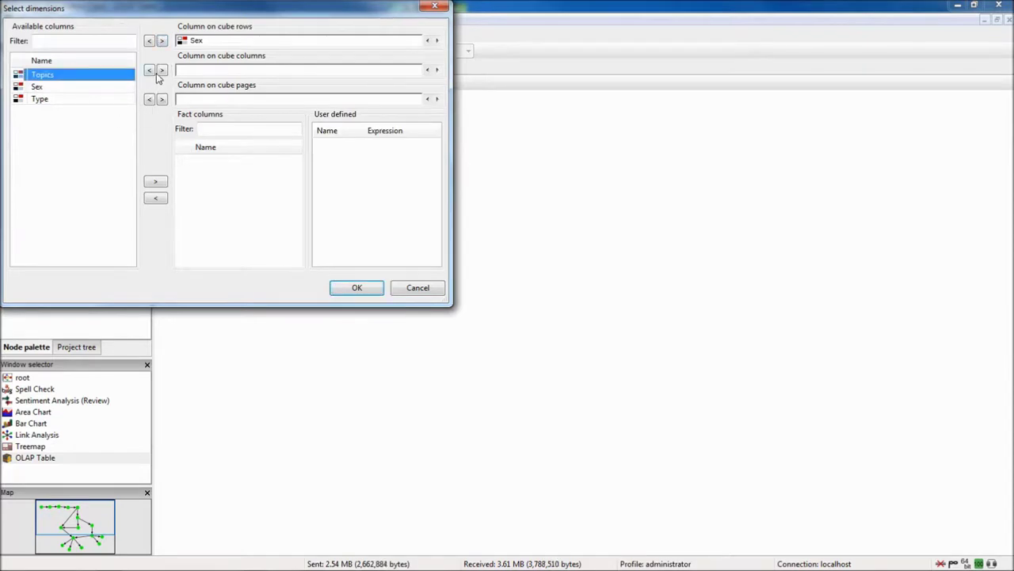
{"action": "left_click", "coordinate": [161, 71]}
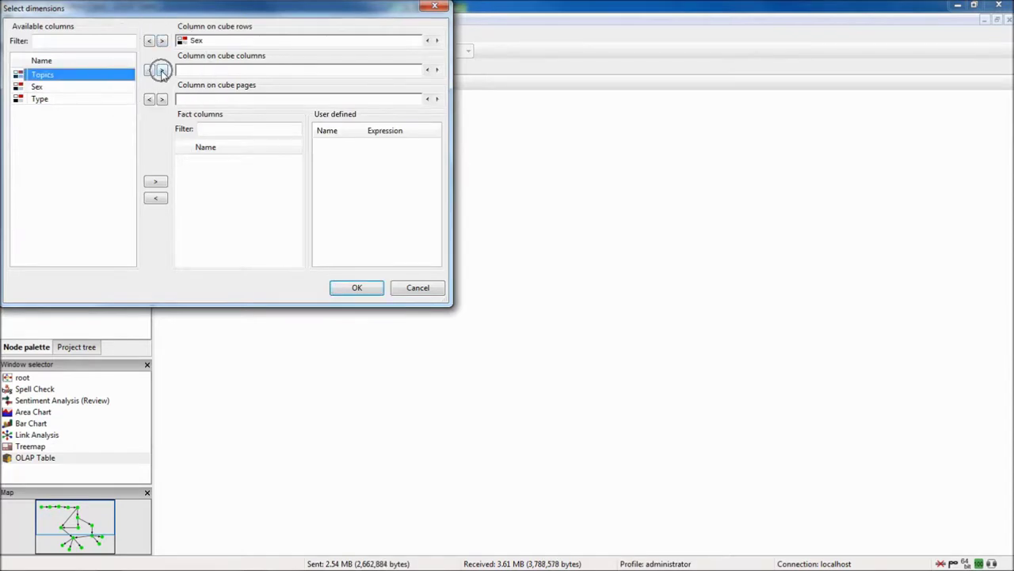
{"action": "left_click", "coordinate": [109, 101]}
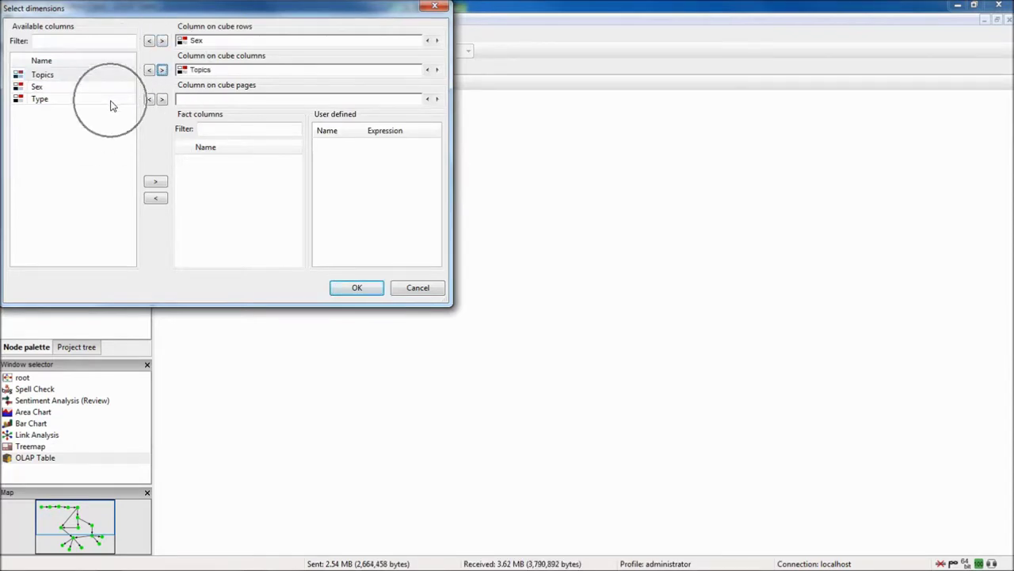
{"action": "left_click", "coordinate": [161, 100]}
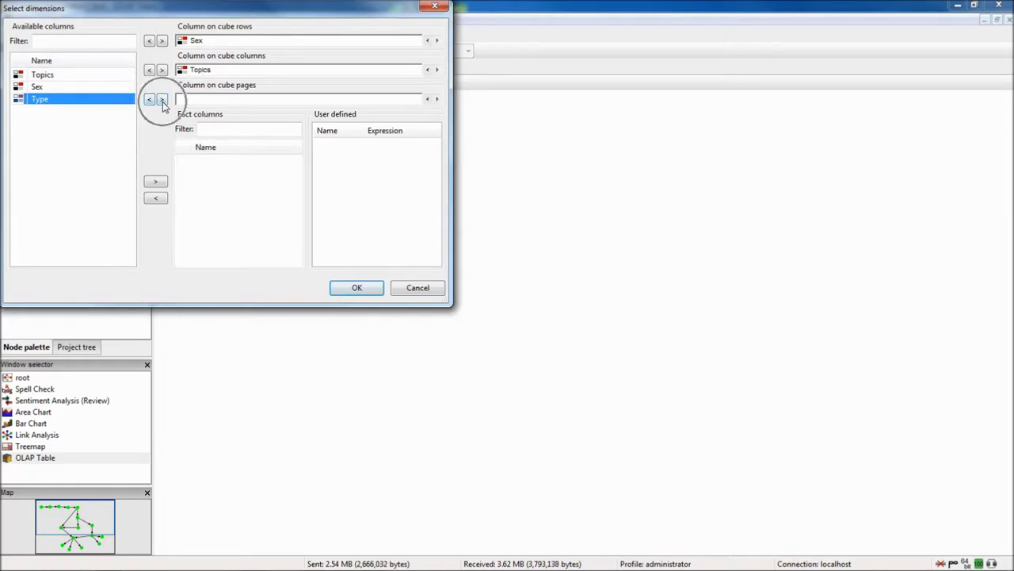
{"action": "left_click", "coordinate": [379, 291]}
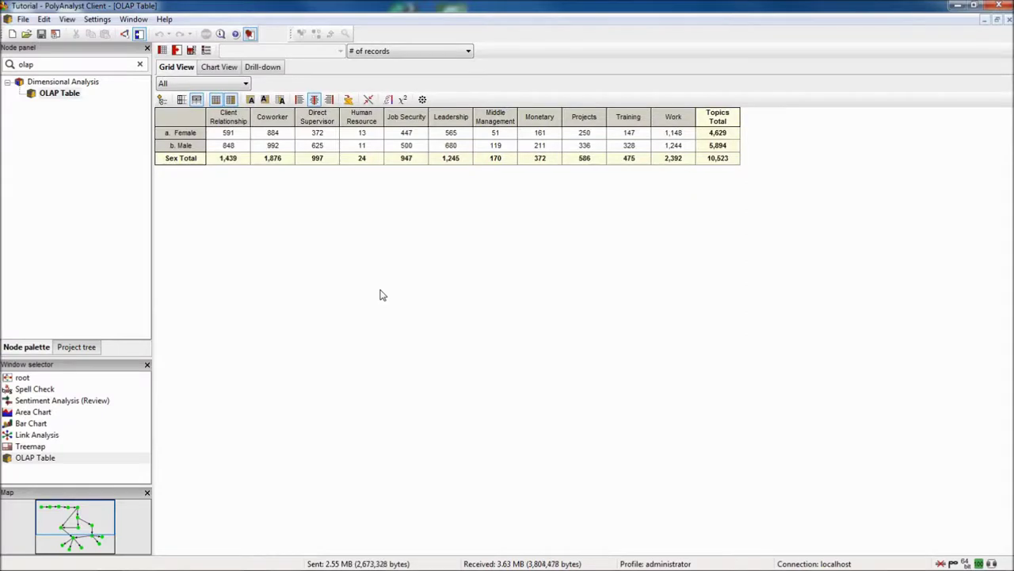
- Show the OLAP chart view filtered to Negative records, then place a Parallel Coordinates node
{"action": "left_click", "coordinate": [218, 70]}
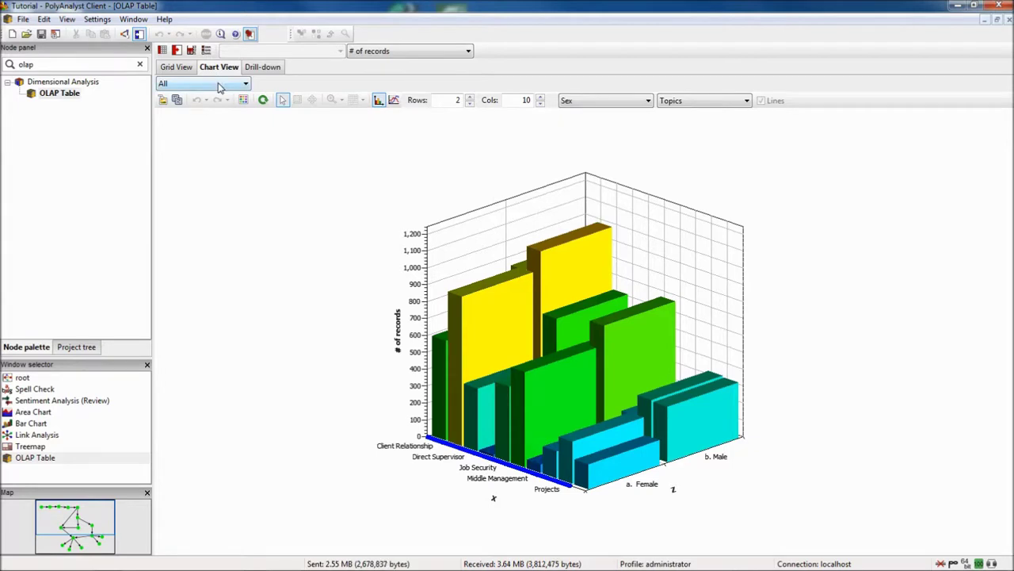
{"action": "left_click", "coordinate": [221, 85]}
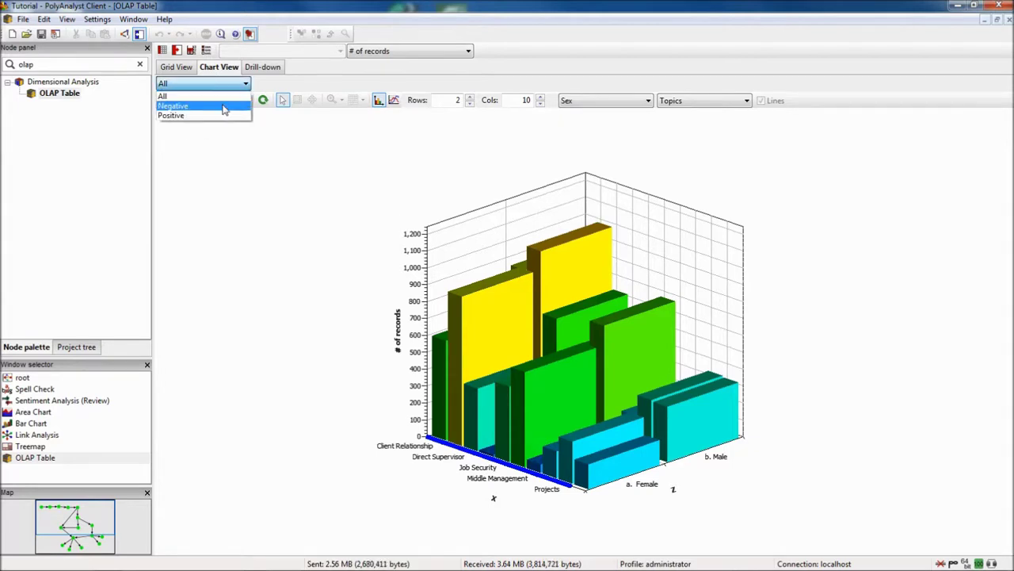
{"action": "left_click", "coordinate": [225, 108]}
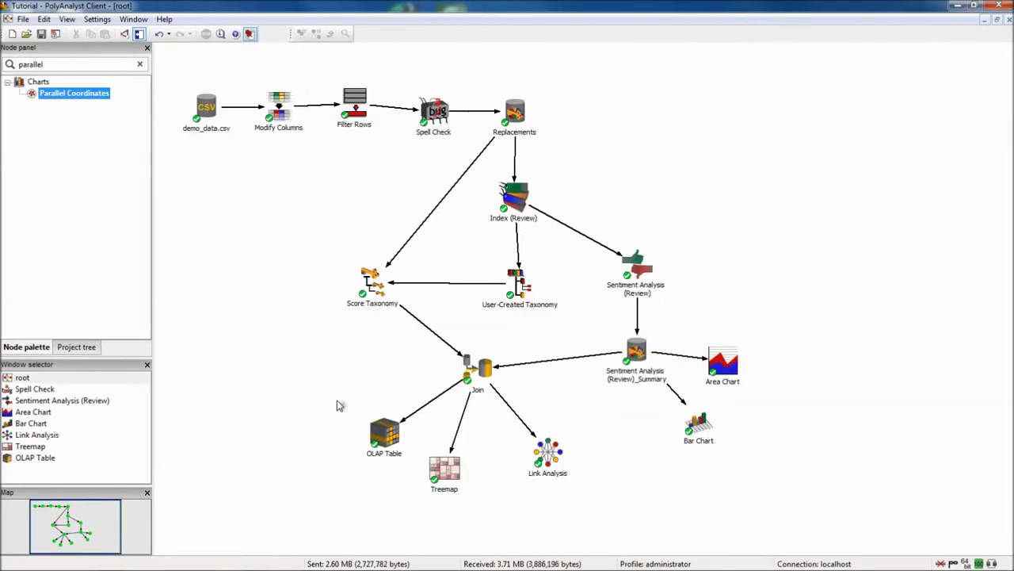
{"action": "left_click", "coordinate": [338, 407]}
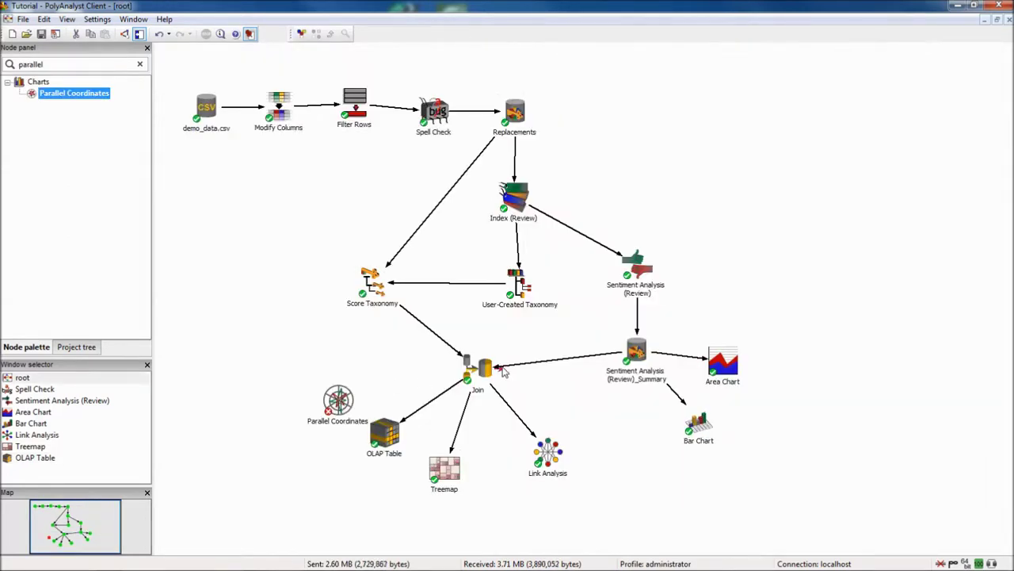
- Feed Join into Parallel Coordinates, charting Topics with Type as the splitting column
{"action": "left_click_drag", "start_coordinate": [503, 372], "coordinate": [341, 401]}
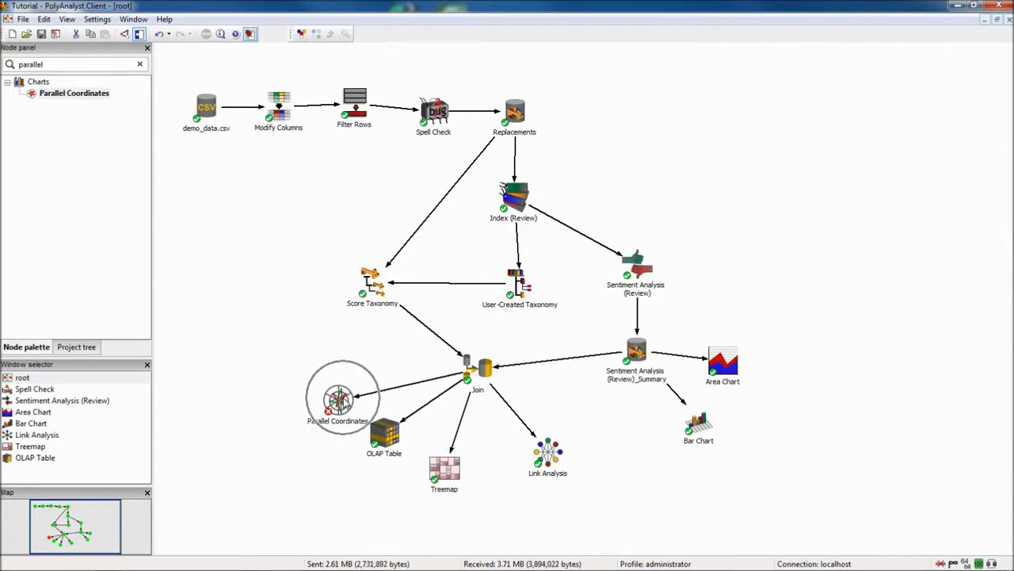
{"action": "right_click", "coordinate": [341, 401]}
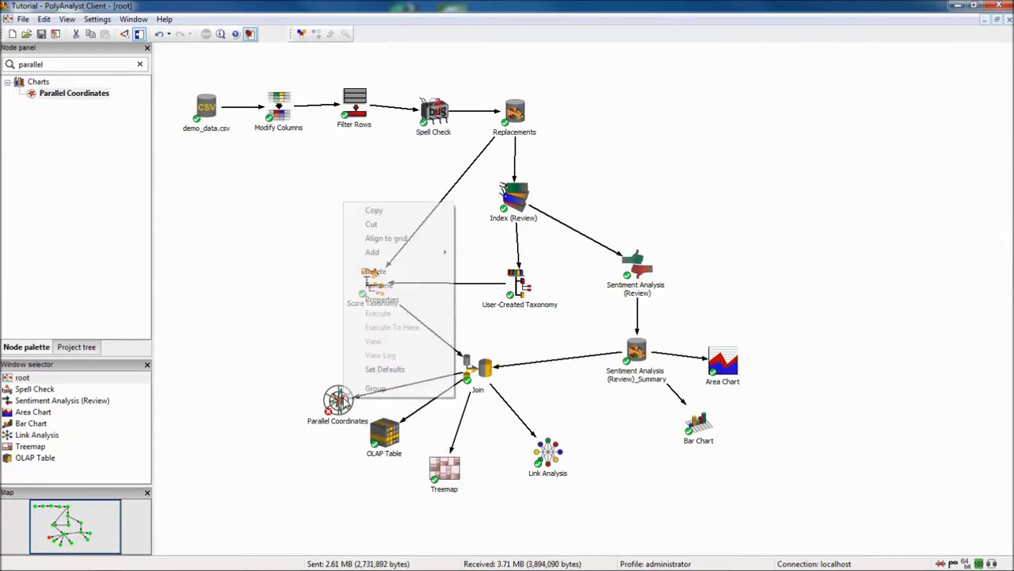
{"action": "left_click", "coordinate": [409, 302]}
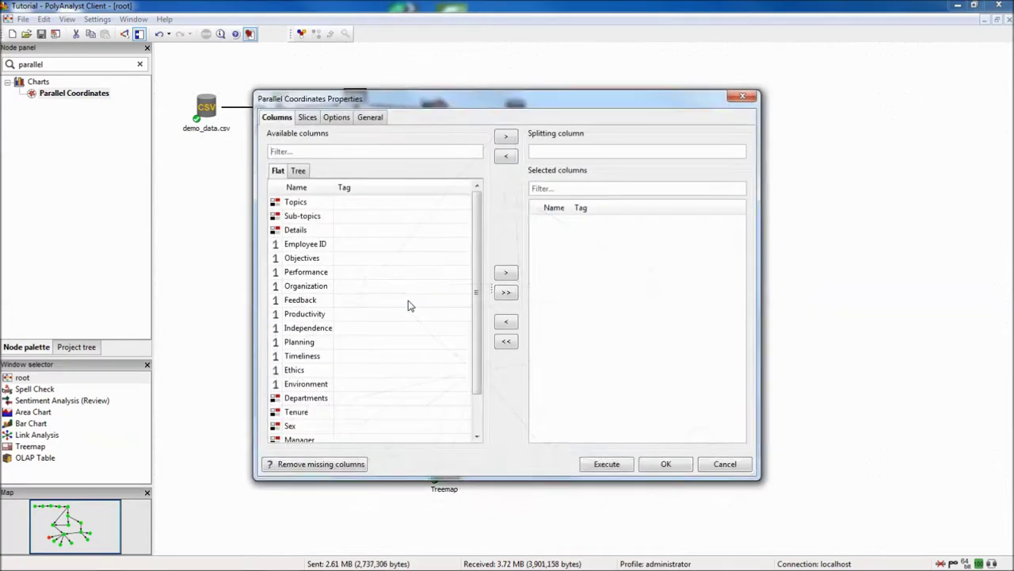
{"action": "left_click", "coordinate": [322, 209]}
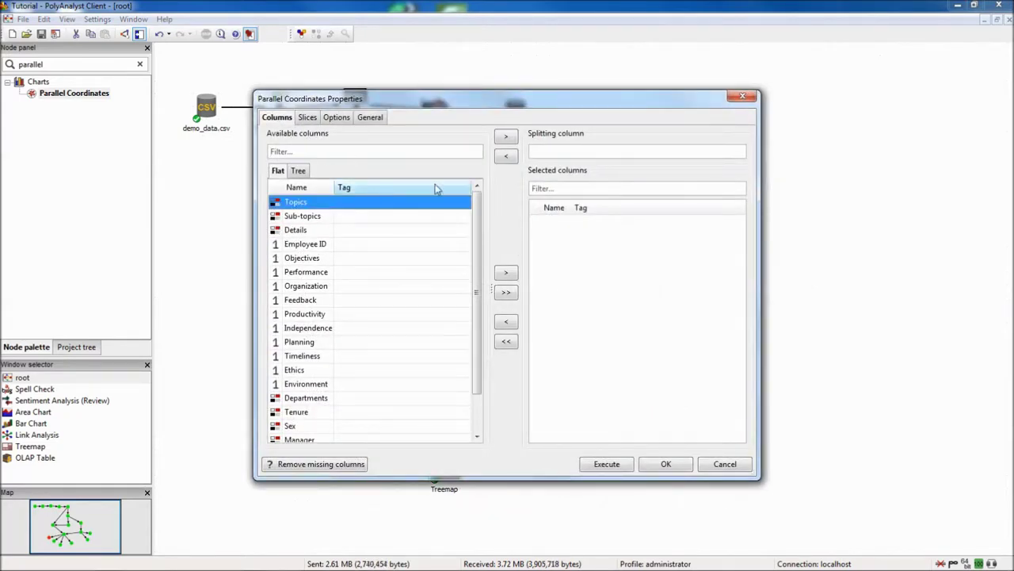
{"action": "left_click", "coordinate": [512, 275]}
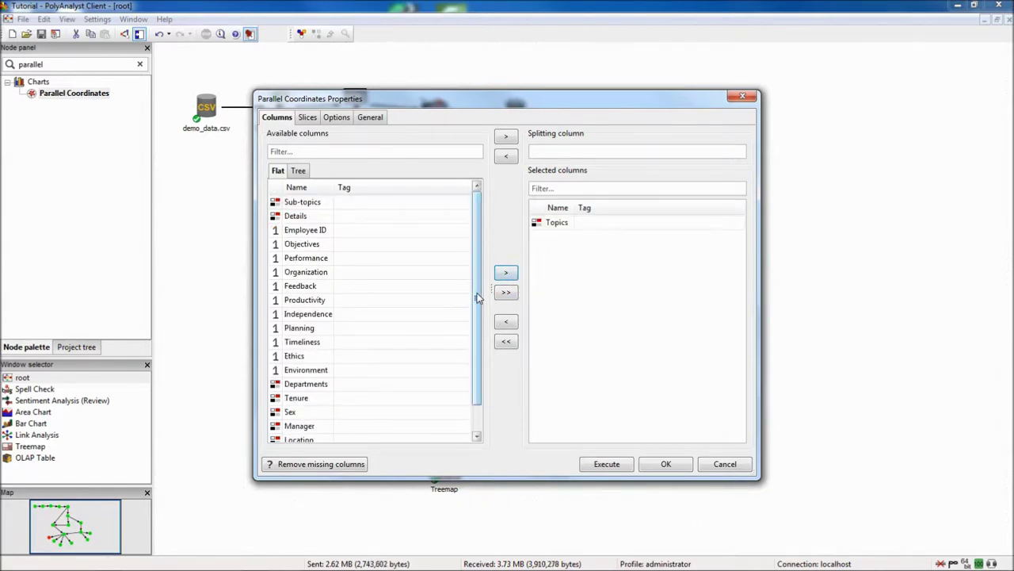
{"action": "scroll", "coordinate": [478, 298], "scroll_direction": "down", "scroll_amount": 1}
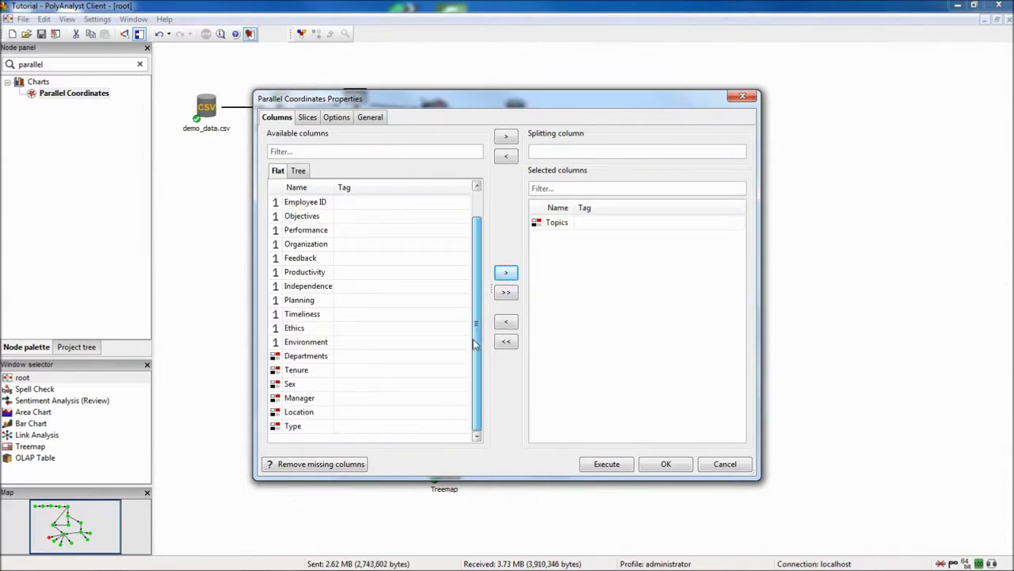
{"action": "left_click", "coordinate": [323, 428]}
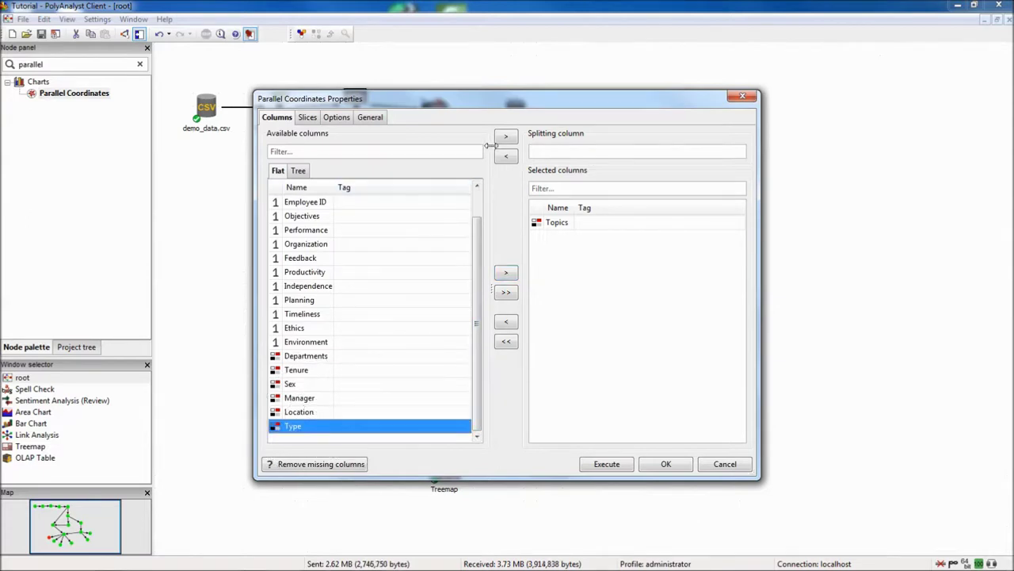
{"action": "left_click", "coordinate": [504, 138]}
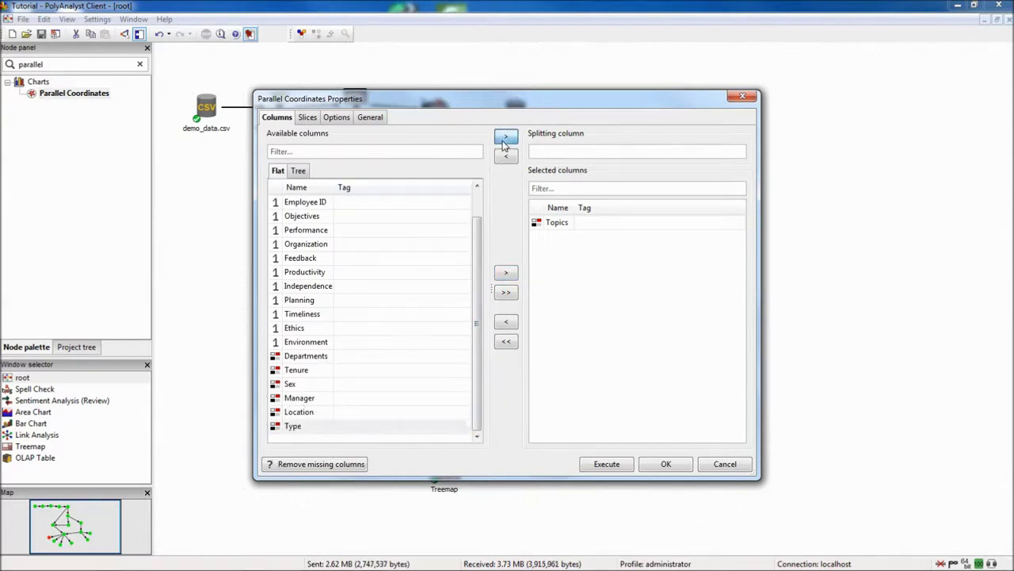
- Set the chart type to Radar with the Radar Area view and run the node
{"action": "left_click", "coordinate": [335, 119]}
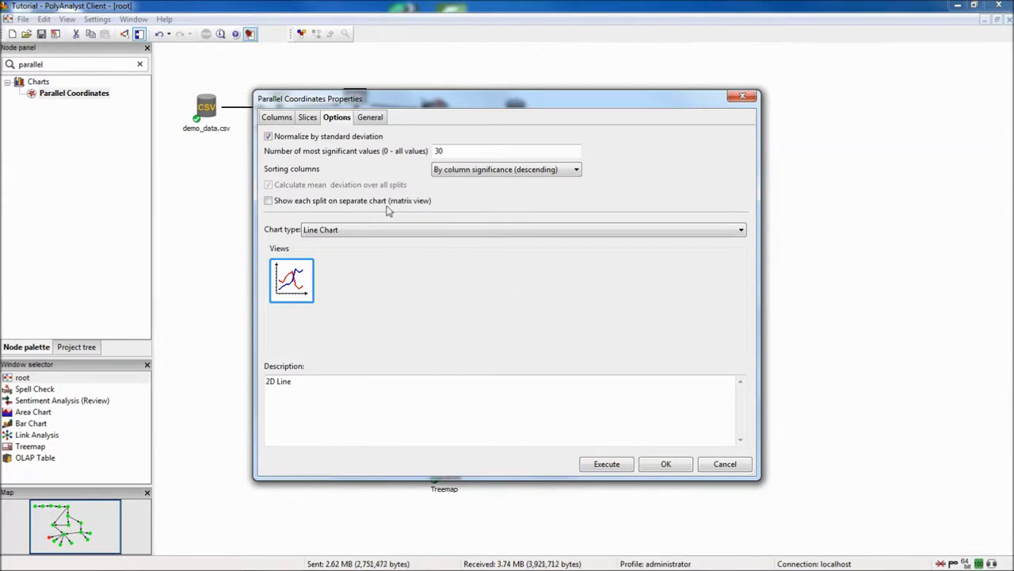
{"action": "left_click", "coordinate": [406, 231]}
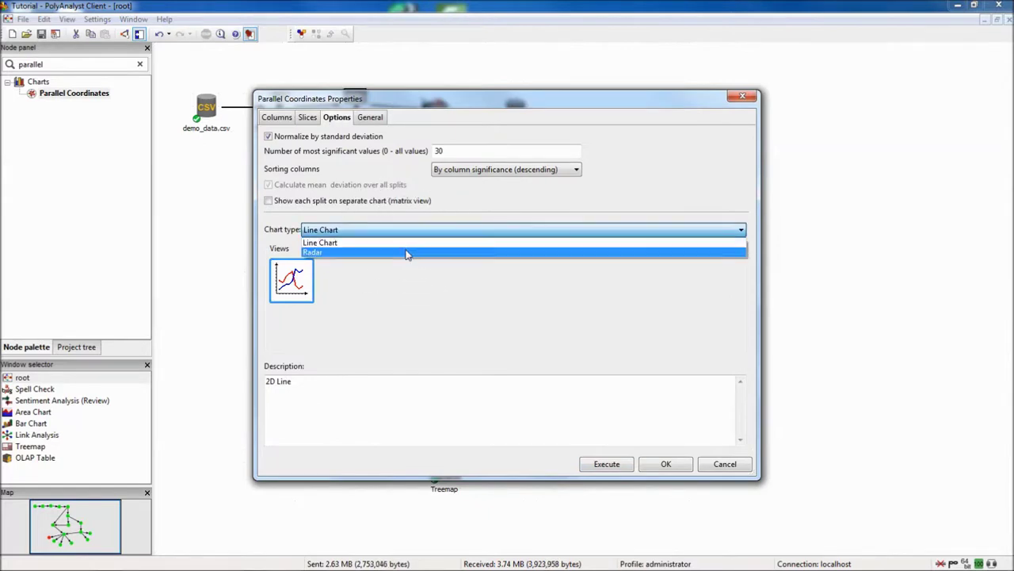
{"action": "left_click", "coordinate": [407, 253]}
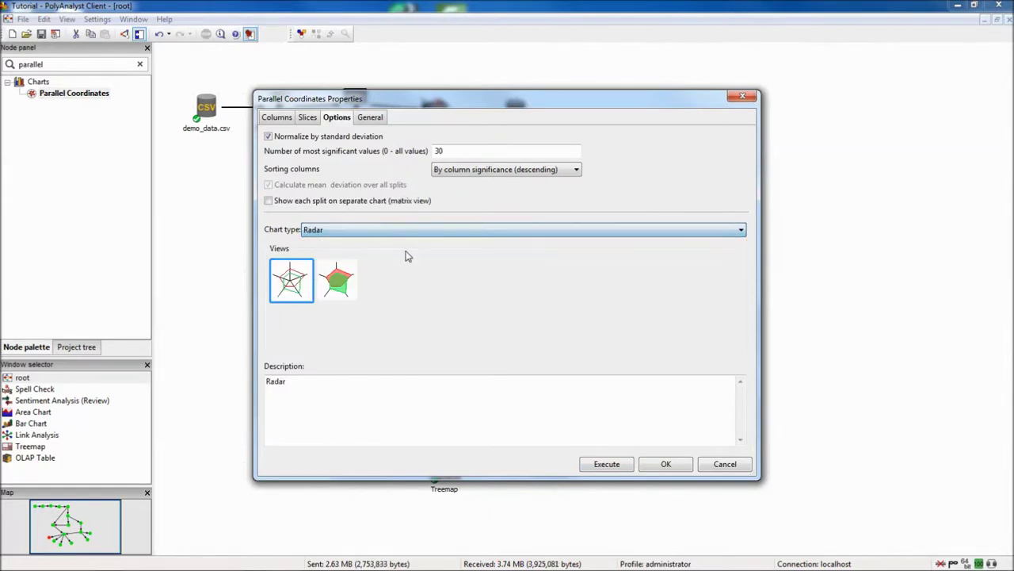
{"action": "left_click", "coordinate": [341, 284]}
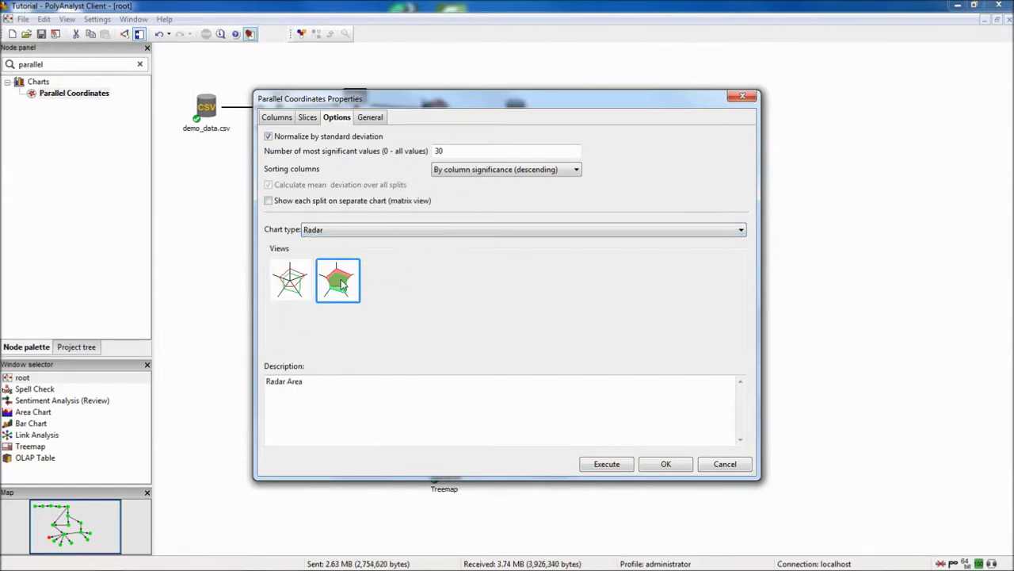
{"action": "left_click", "coordinate": [606, 464]}
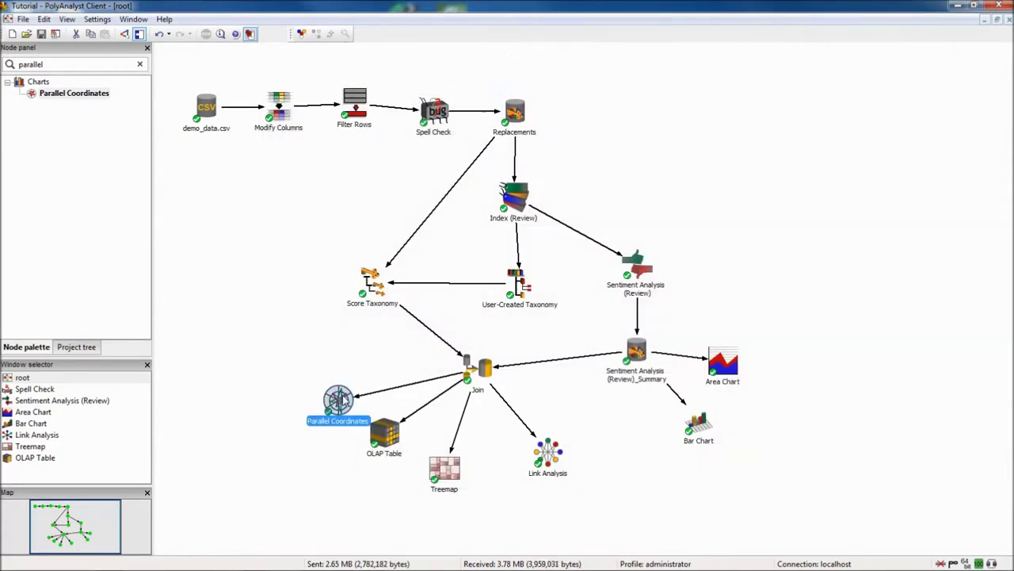
- Open the Parallel Coordinates radar chart comparing Negative and Positive deviations across Topics
{"action": "double_click", "coordinate": [340, 401]}
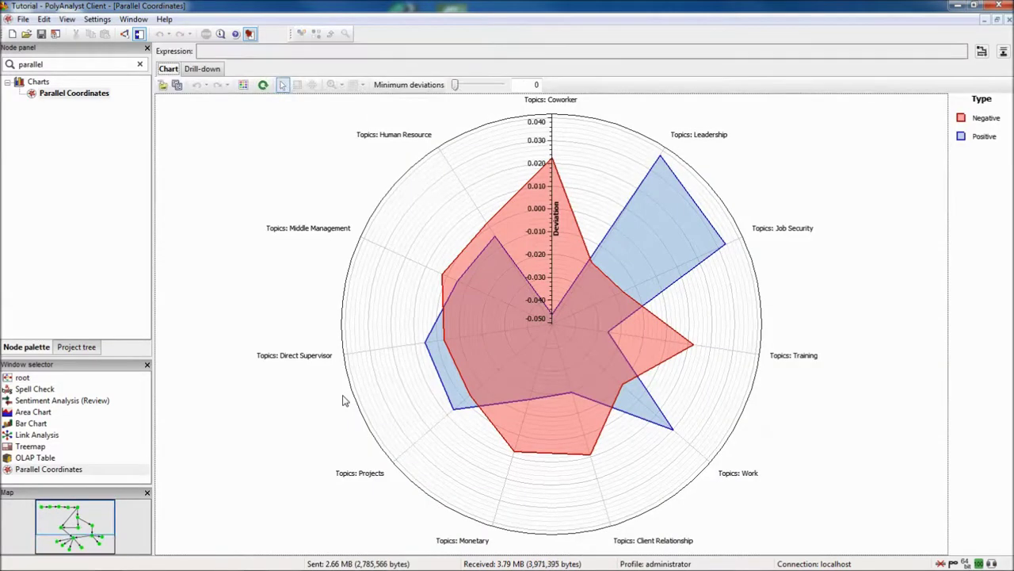